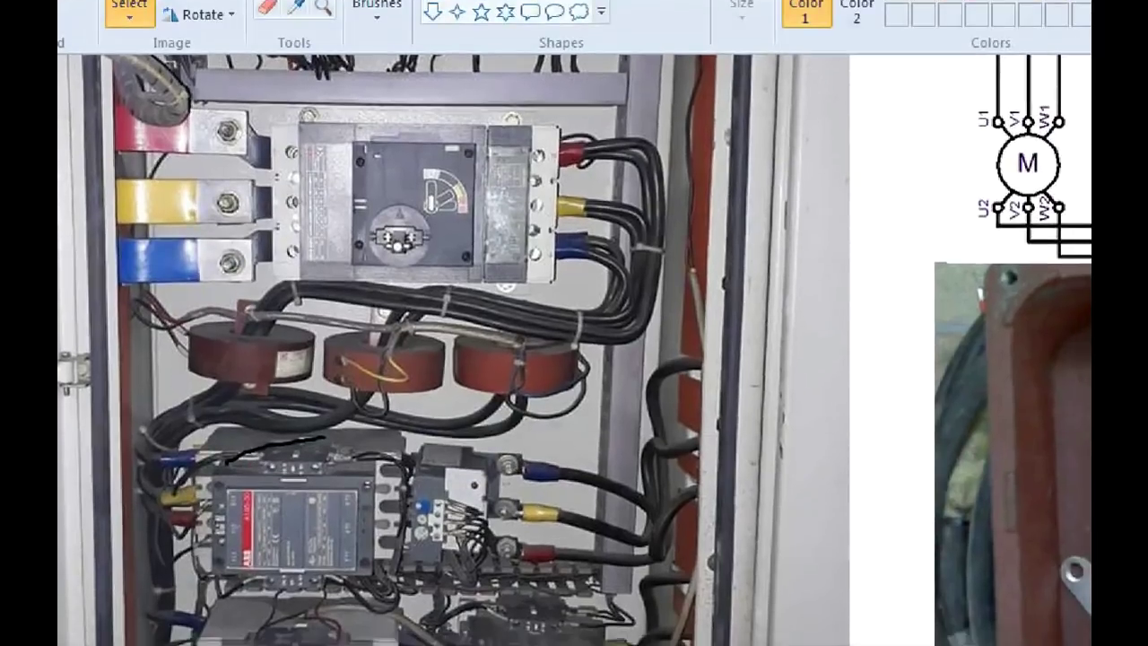
- Circle the breaker, three busbar terminals and right-side cables in red, adding an up-right arrow
mouse_move(392, 74)
left_mouse_down()
mouse_move(311, 128)
mouse_move(487, 236)
left_mouse_up()
mouse_move(481, 277)
left_mouse_down()
mouse_move(543, 160)
mouse_move(430, 119)
mouse_move(491, 135)
mouse_move(553, 81)
left_mouse_up()
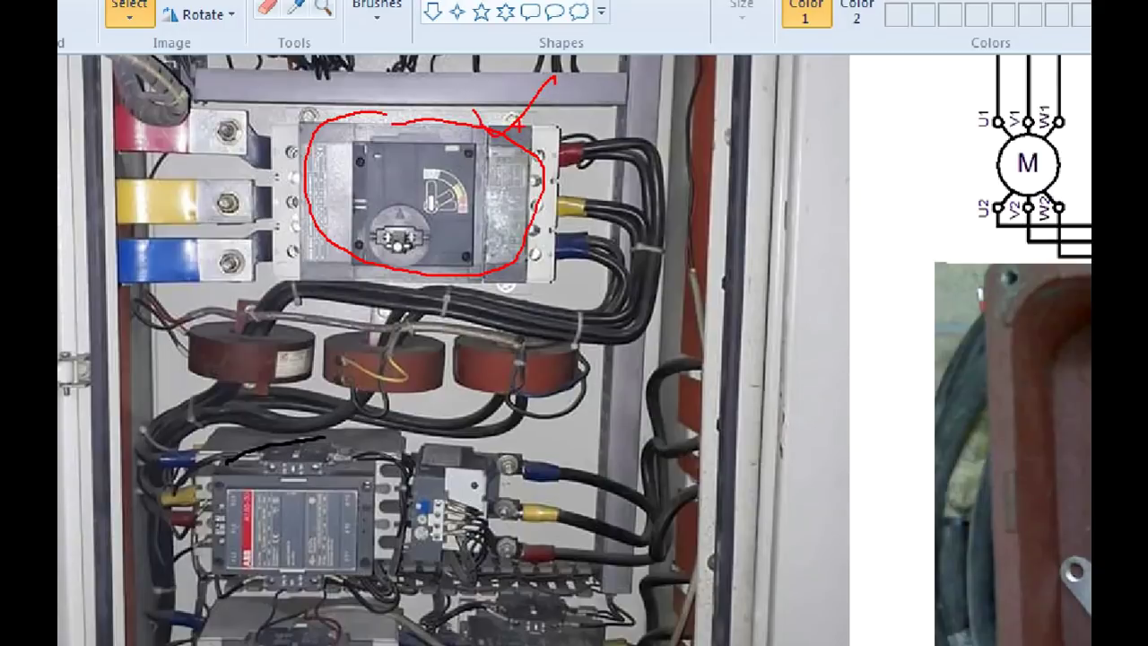
left_click_drag(258, 296, 218, 388)
mouse_move(196, 68)
left_mouse_down()
mouse_move(171, 256)
mouse_move(193, 278)
mouse_move(271, 208)
mouse_move(260, 94)
mouse_move(208, 83)
left_mouse_up()
mouse_move(587, 156)
left_mouse_down()
mouse_move(628, 169)
mouse_move(636, 244)
mouse_move(580, 321)
mouse_move(307, 346)
left_mouse_up()
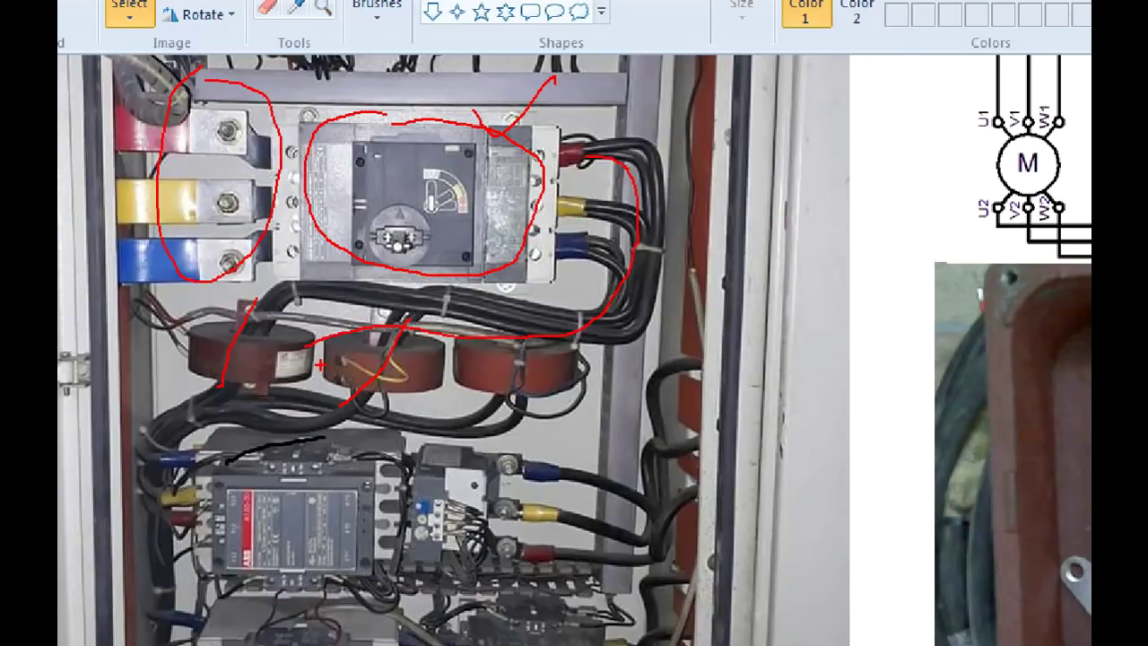
mouse_move(599, 141)
left_mouse_down()
mouse_move(641, 160)
mouse_move(565, 142)
mouse_move(642, 179)
left_mouse_up()
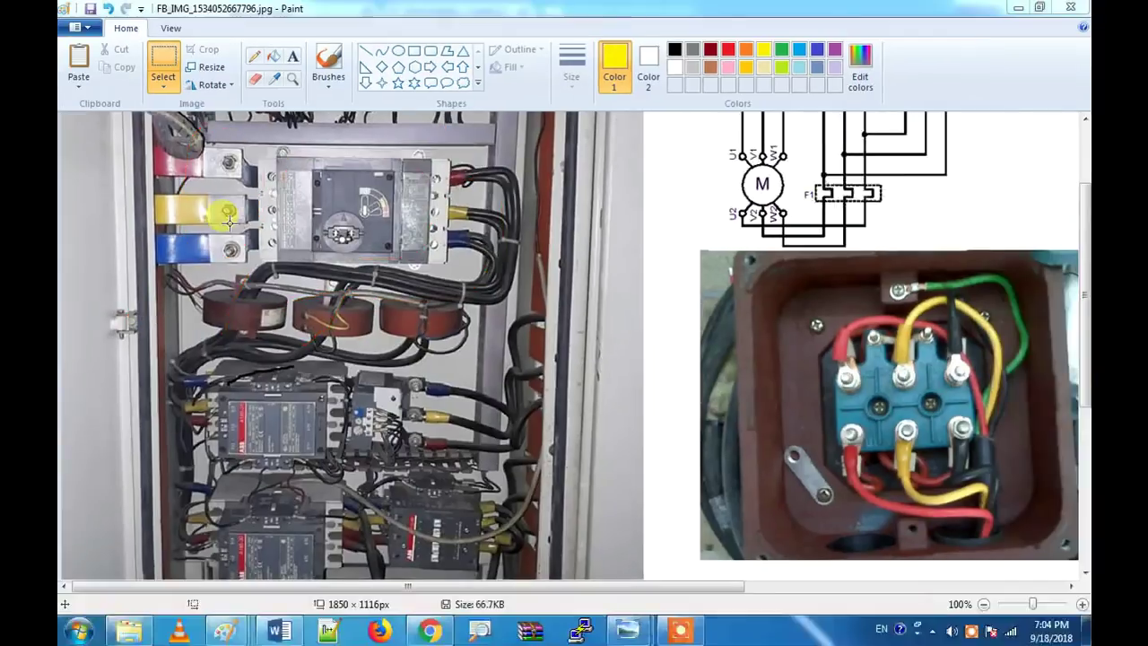
scroll(197, 220, "down", 5)
- Trace the cable route in red from the top-right, around the coils and down the left side
scroll(197, 220, "up", 3)
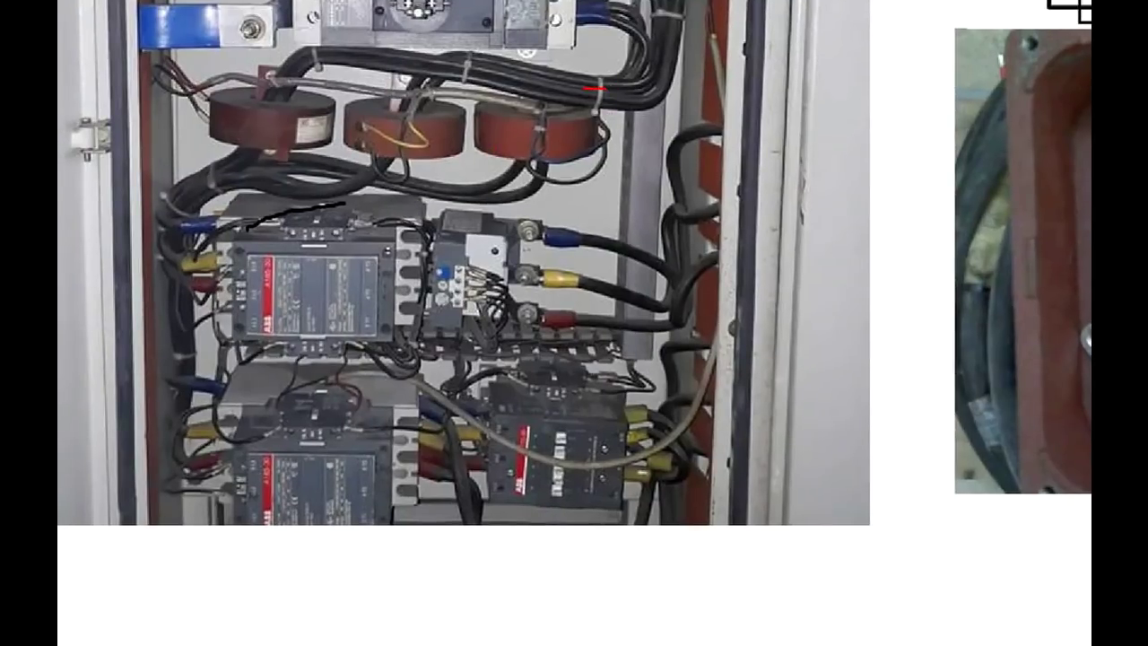
mouse_move(585, 88)
left_mouse_down()
mouse_move(327, 68)
mouse_move(230, 126)
mouse_move(188, 188)
mouse_move(185, 219)
mouse_move(235, 238)
left_mouse_up()
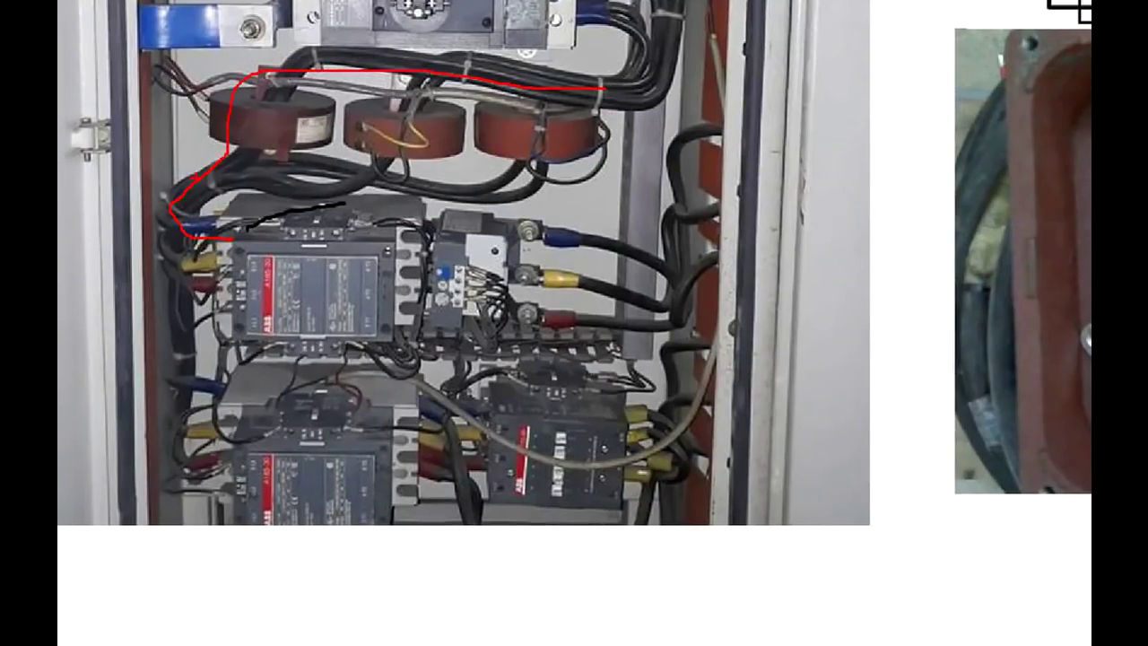
mouse_move(588, 38)
left_mouse_down()
mouse_move(633, 54)
mouse_move(215, 180)
mouse_move(144, 377)
left_mouse_up()
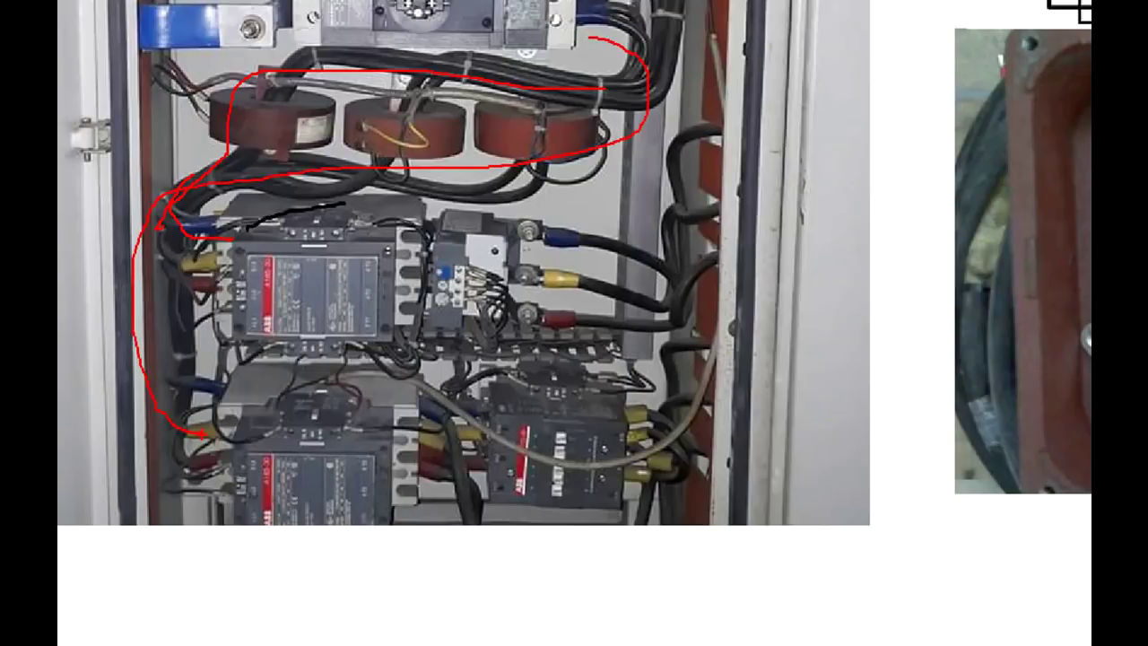
mouse_move(580, 4)
left_mouse_down()
mouse_move(628, 49)
mouse_move(636, 87)
mouse_move(603, 144)
mouse_move(455, 159)
left_mouse_up()
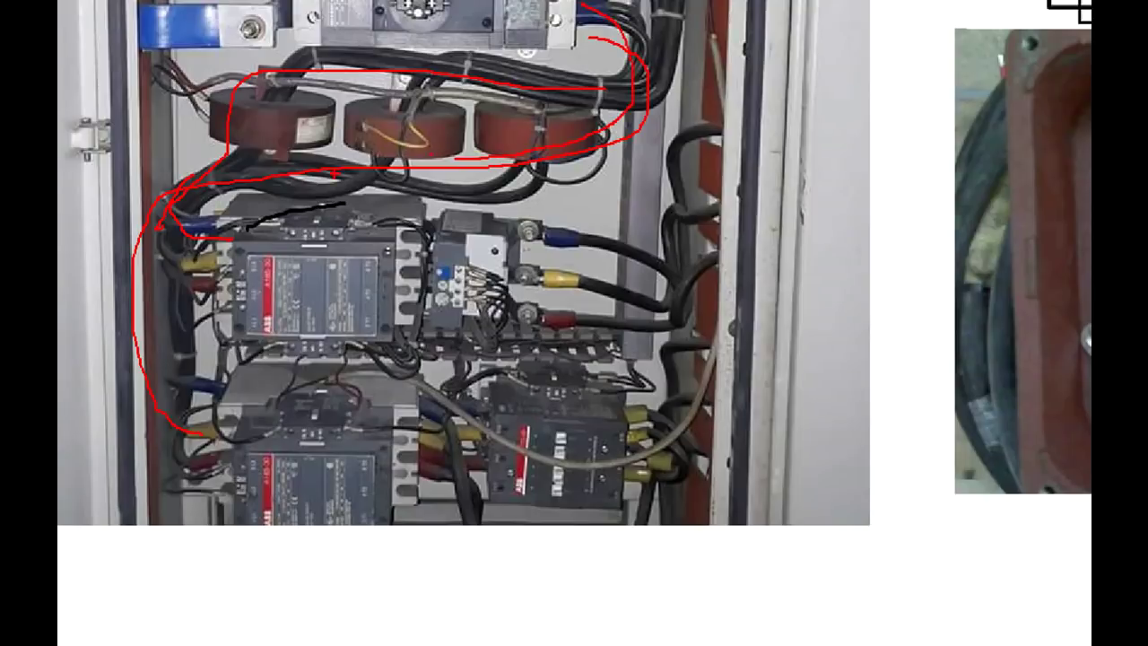
left_click_drag(208, 235, 183, 405)
key("ctrl+z")
key("ctrl+z")
key("ctrl+z")
key("ctrl+z")
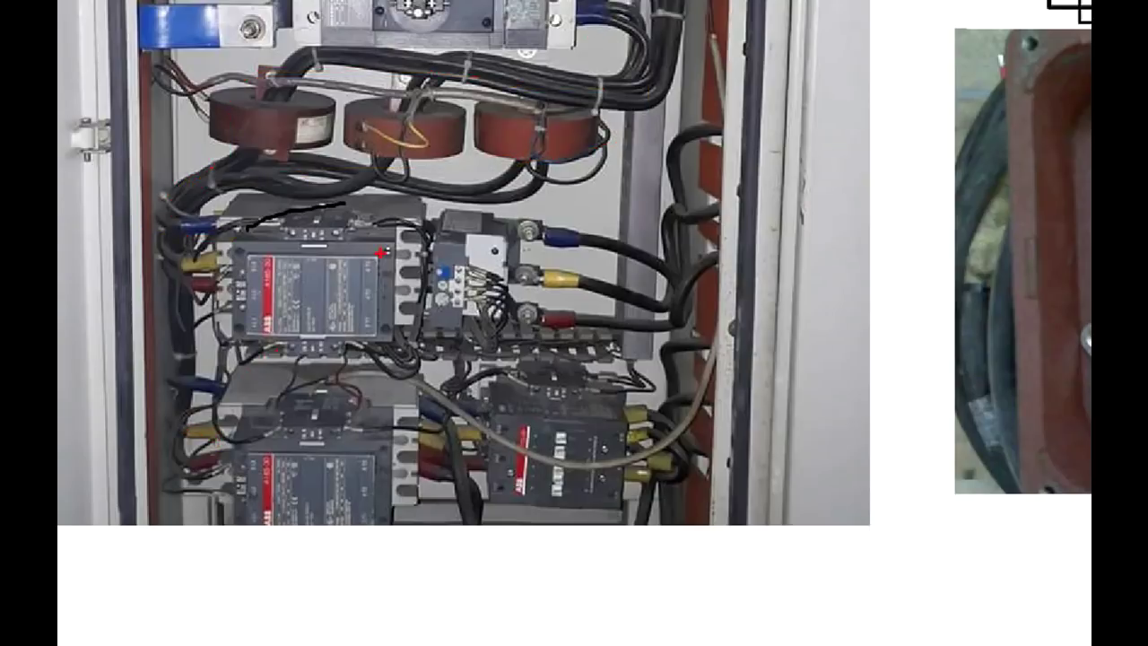
- Retrace the upper-right cables down the left side and mark the upper and lower-right contactors
mouse_move(538, 79)
left_mouse_down()
mouse_move(174, 257)
mouse_move(230, 261)
left_mouse_up()
key("ctrl+z")
mouse_move(577, 12)
left_mouse_down()
mouse_move(619, 22)
mouse_move(635, 87)
mouse_move(207, 126)
mouse_move(134, 250)
mouse_move(230, 258)
left_mouse_up()
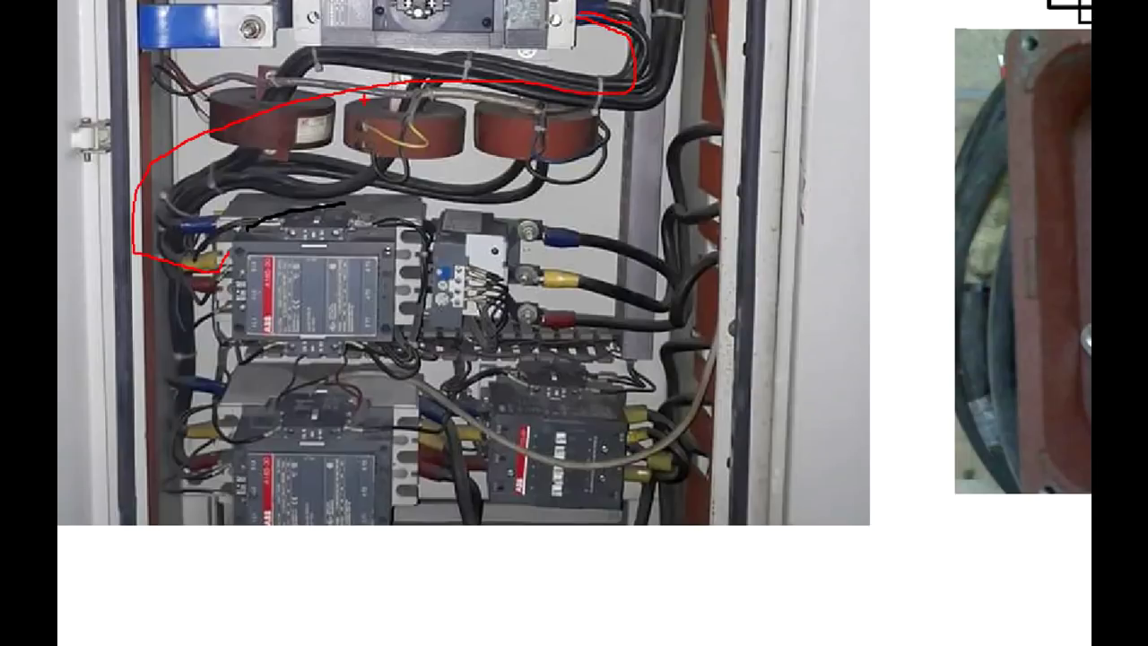
mouse_move(626, 15)
left_mouse_down()
mouse_move(639, 76)
mouse_move(592, 121)
mouse_move(301, 144)
mouse_move(166, 229)
mouse_move(164, 323)
mouse_move(179, 394)
mouse_move(207, 423)
left_mouse_up()
mouse_move(296, 266)
left_mouse_down()
mouse_move(316, 306)
mouse_move(304, 280)
mouse_move(328, 287)
mouse_move(321, 260)
mouse_move(341, 296)
left_mouse_up()
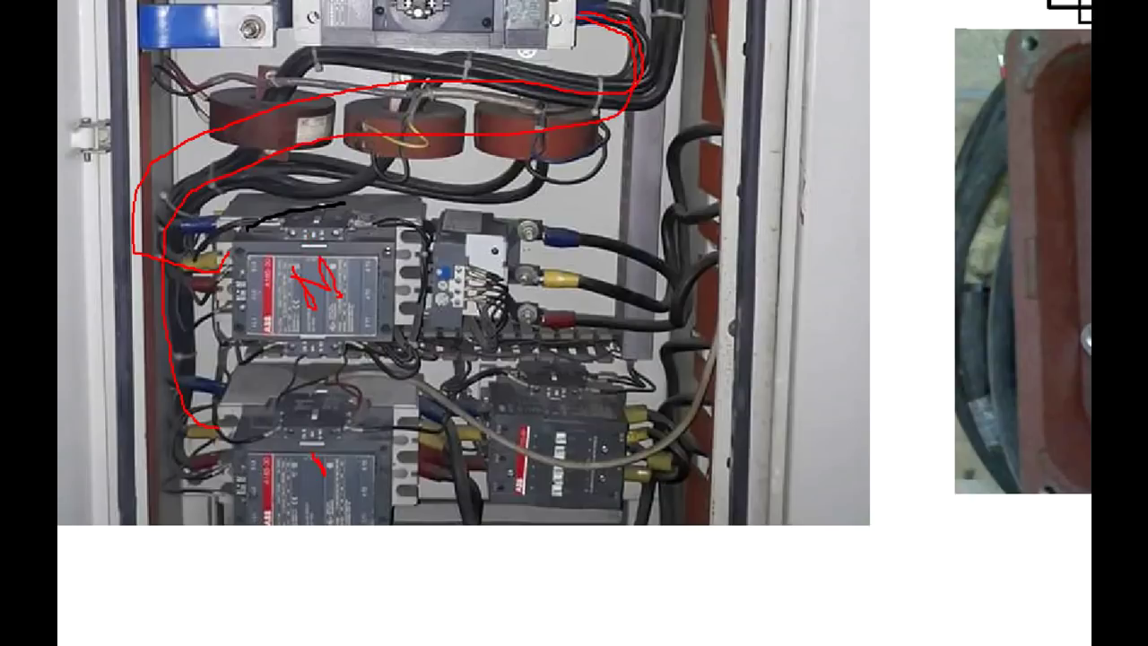
left_click_drag(566, 429, 574, 456)
- Circle the overload relay in red and draw lines from the third coil to it
mouse_move(467, 226)
left_mouse_down()
mouse_move(438, 340)
mouse_move(518, 278)
mouse_move(438, 246)
left_mouse_up()
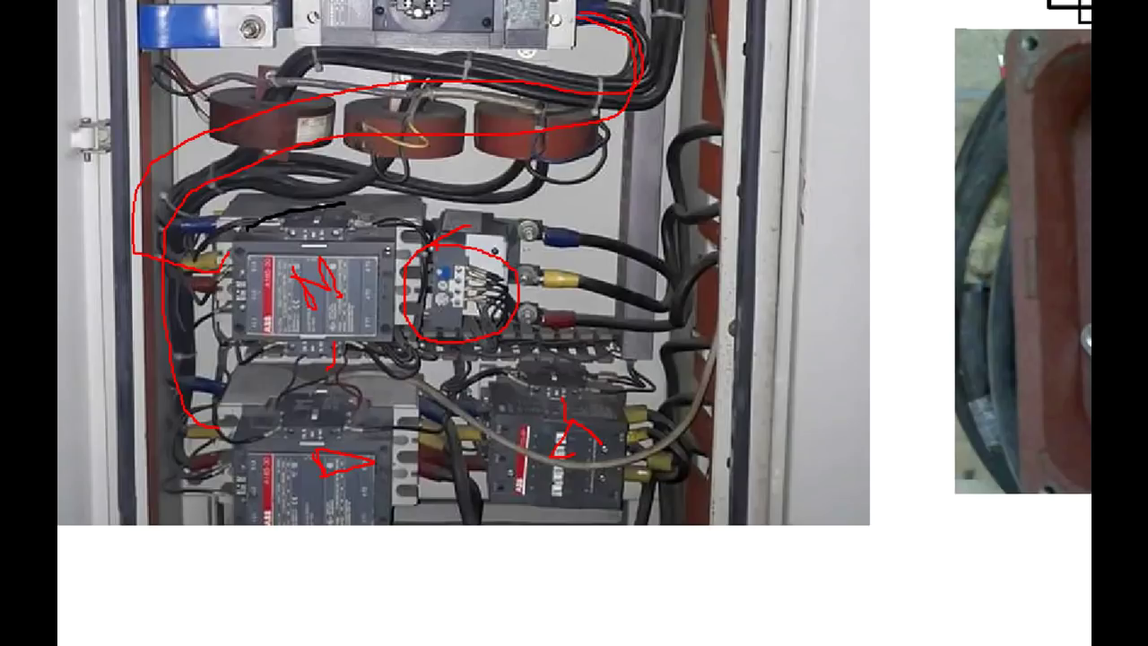
left_click_drag(485, 233, 497, 254)
left_click_drag(561, 142, 507, 260)
mouse_move(541, 267)
left_mouse_down()
mouse_move(589, 232)
mouse_move(558, 254)
left_mouse_up()
key("ctrl+z")
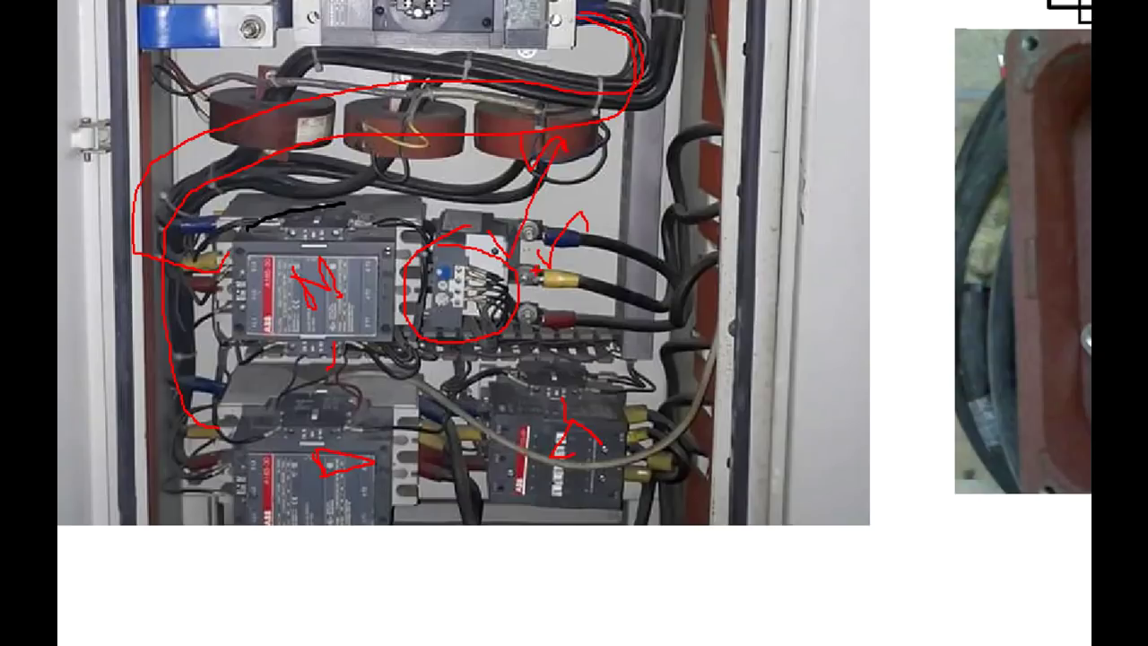
- Mark the cables at the blue, yellow and red lugs and lower-right contactor, then clear all red marks
mouse_move(542, 229)
left_mouse_down()
mouse_move(614, 252)
mouse_move(659, 199)
left_mouse_up()
left_click_drag(549, 274, 645, 283)
left_click_drag(547, 306, 631, 314)
left_click_drag(631, 399, 716, 413)
mouse_move(628, 444)
left_mouse_down()
mouse_move(709, 459)
mouse_move(698, 484)
left_mouse_up()
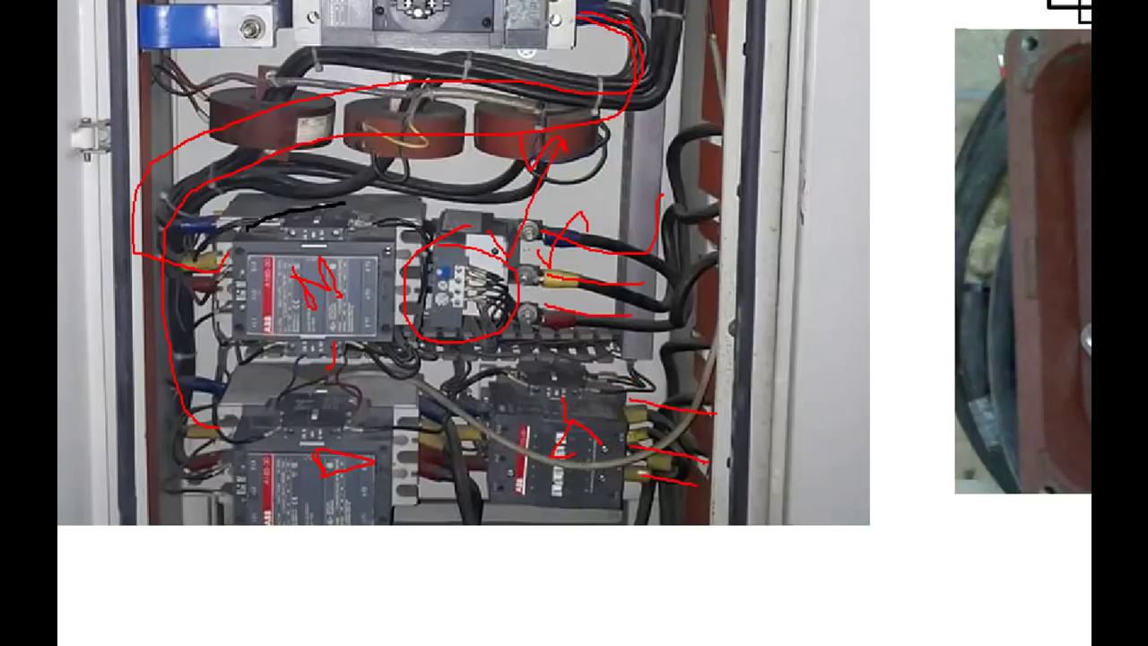
mouse_move(642, 104)
left_mouse_down()
mouse_move(359, 97)
mouse_move(166, 180)
mouse_move(256, 332)
left_mouse_up()
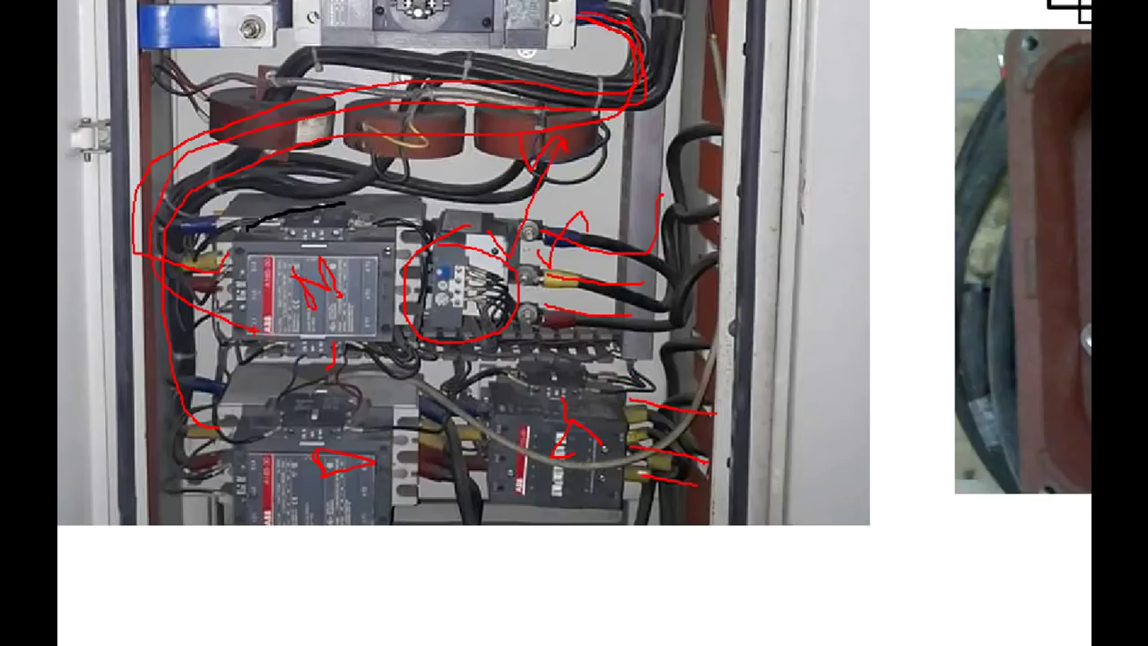
key("Escape")
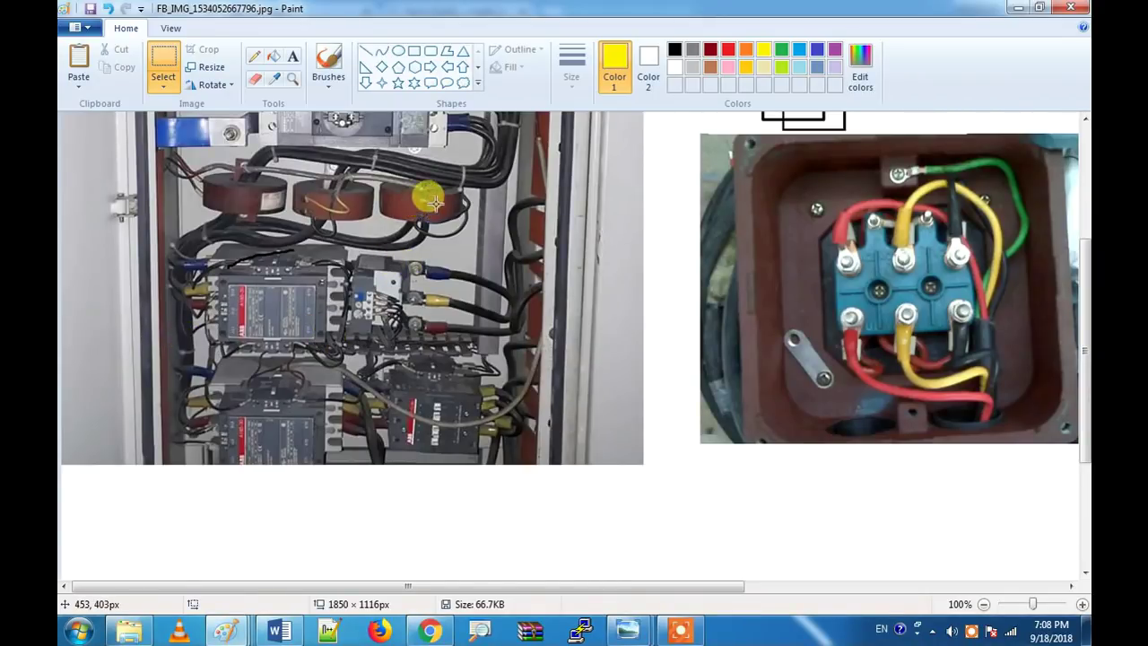
- Brush yellow lines from the relay and lower contactor terminals to the motor-box terminals
left_click(328, 63)
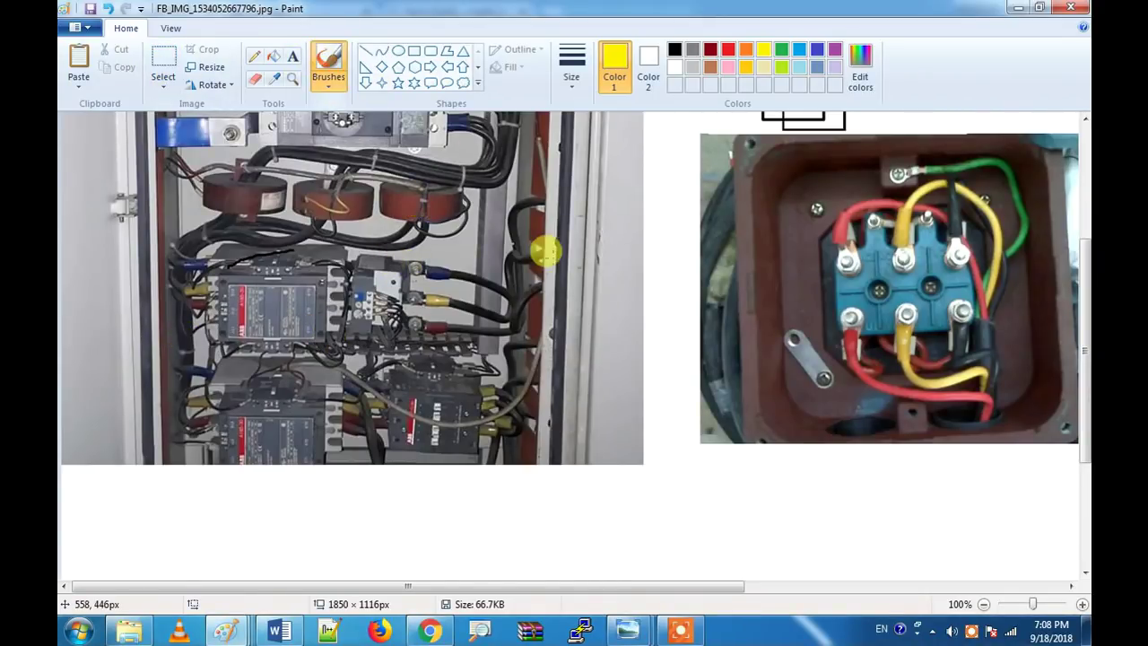
mouse_move(418, 268)
left_mouse_down()
mouse_move(558, 271)
mouse_move(699, 252)
mouse_move(866, 196)
mouse_move(913, 199)
mouse_move(953, 233)
left_mouse_up()
mouse_move(418, 296)
left_mouse_down()
mouse_move(685, 299)
mouse_move(797, 274)
mouse_move(850, 231)
mouse_move(882, 228)
mouse_move(894, 247)
mouse_move(752, 307)
mouse_move(418, 323)
left_mouse_up()
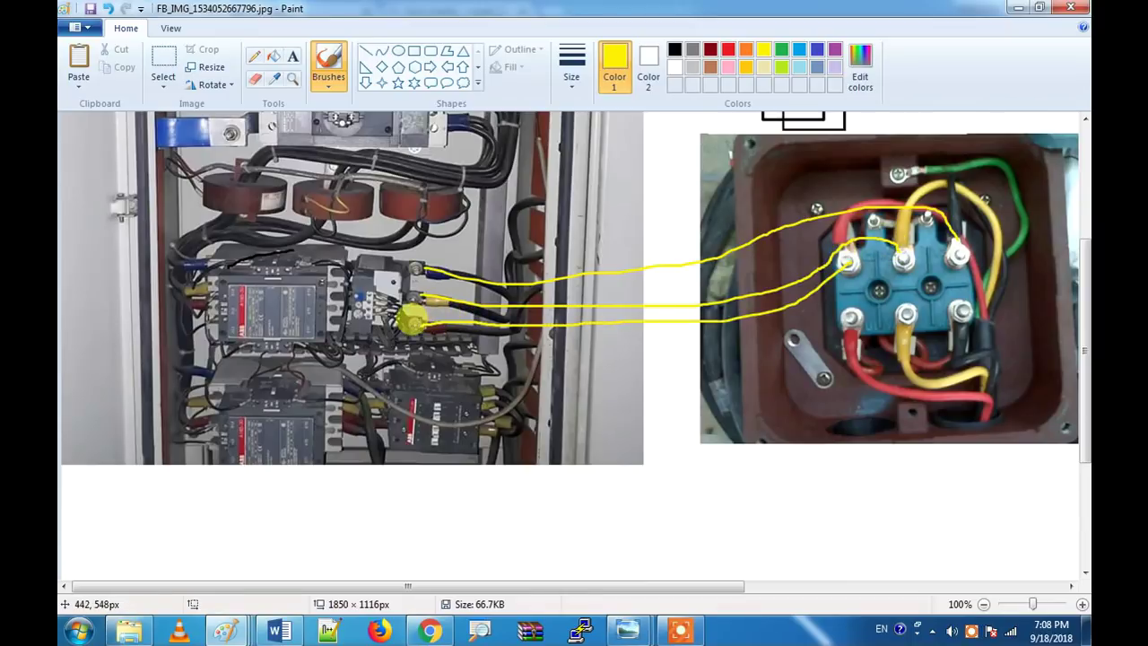
mouse_move(485, 386)
left_mouse_down()
mouse_move(714, 405)
mouse_move(853, 305)
left_mouse_up()
mouse_move(473, 411)
left_mouse_down()
mouse_move(918, 431)
mouse_move(929, 391)
mouse_move(905, 316)
left_mouse_up()
mouse_move(459, 438)
left_mouse_down()
mouse_move(764, 484)
mouse_move(913, 440)
mouse_move(944, 416)
mouse_move(962, 311)
left_mouse_up()
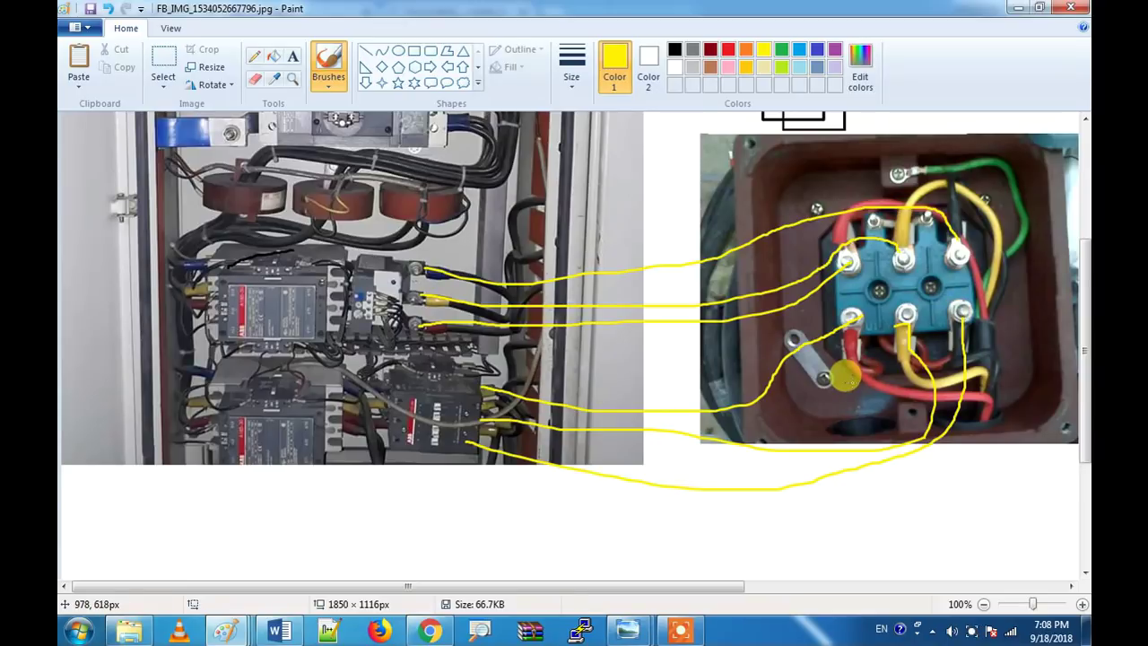
scroll(843, 378, "up", 5)
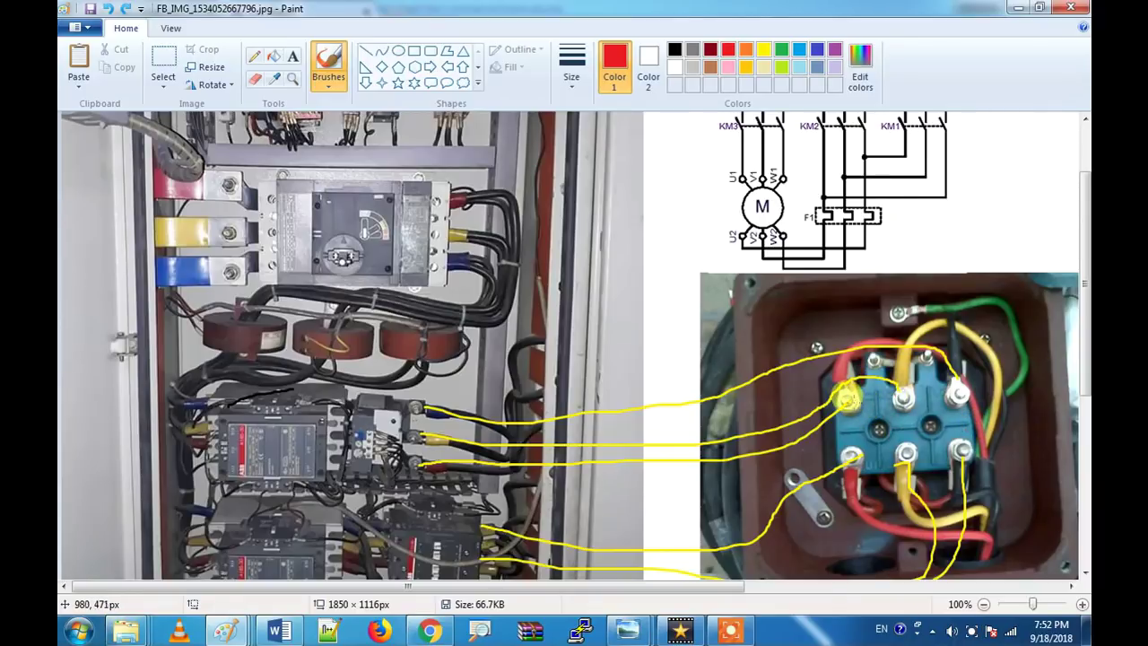
- Brush a red zigzag joining the upper-left and lower-left motor-box terminals
left_click_drag(856, 406, 860, 457)
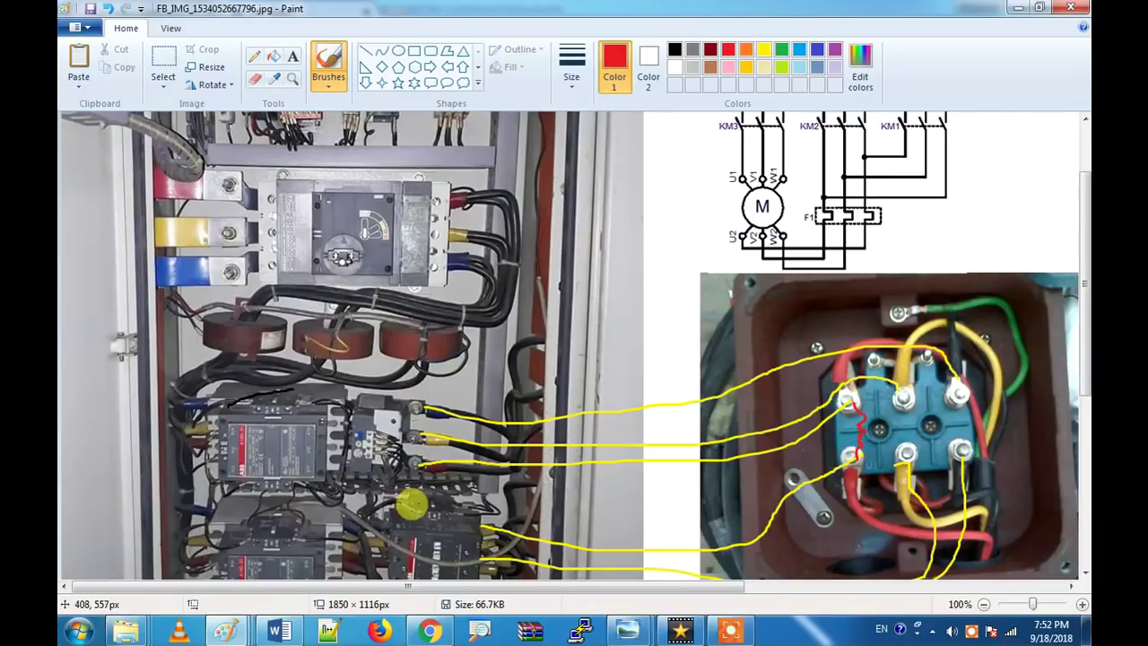
- Open a new blank Paint window and sketch a black coil across the canvas
left_click(79, 632)
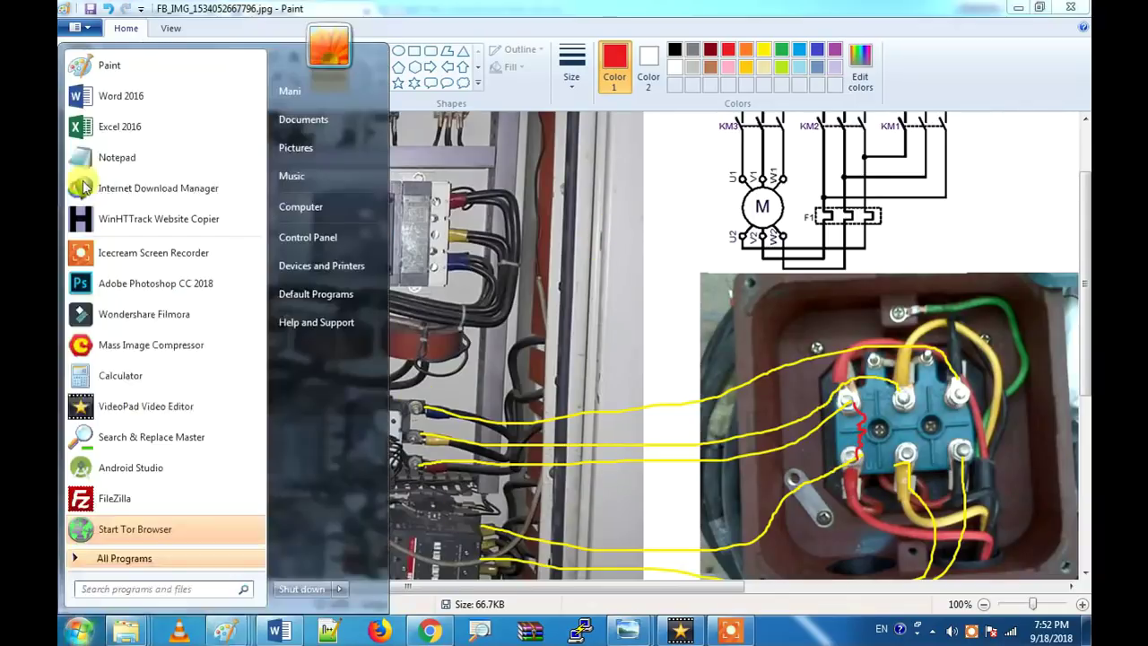
left_click(118, 73)
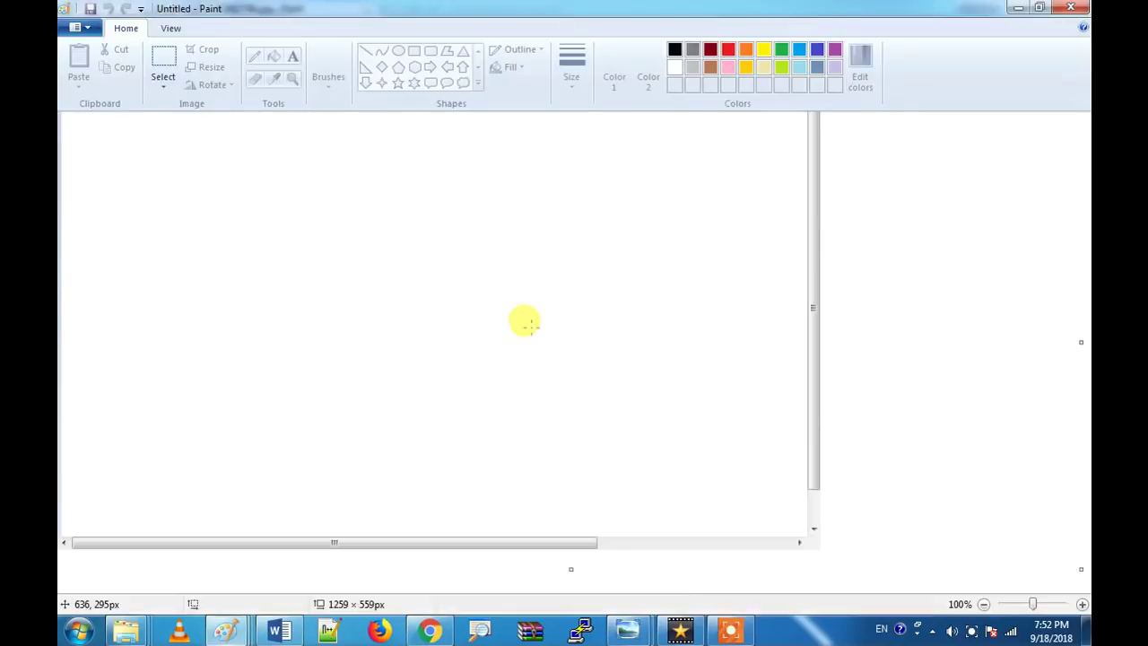
mouse_move(345, 303)
left_mouse_down()
mouse_move(437, 302)
mouse_move(442, 280)
mouse_move(453, 302)
mouse_move(463, 277)
mouse_move(478, 303)
mouse_move(460, 285)
mouse_move(481, 277)
mouse_move(498, 302)
mouse_move(492, 275)
mouse_move(505, 272)
mouse_move(522, 297)
mouse_move(512, 285)
mouse_move(531, 272)
mouse_move(542, 300)
mouse_move(636, 302)
left_mouse_up()
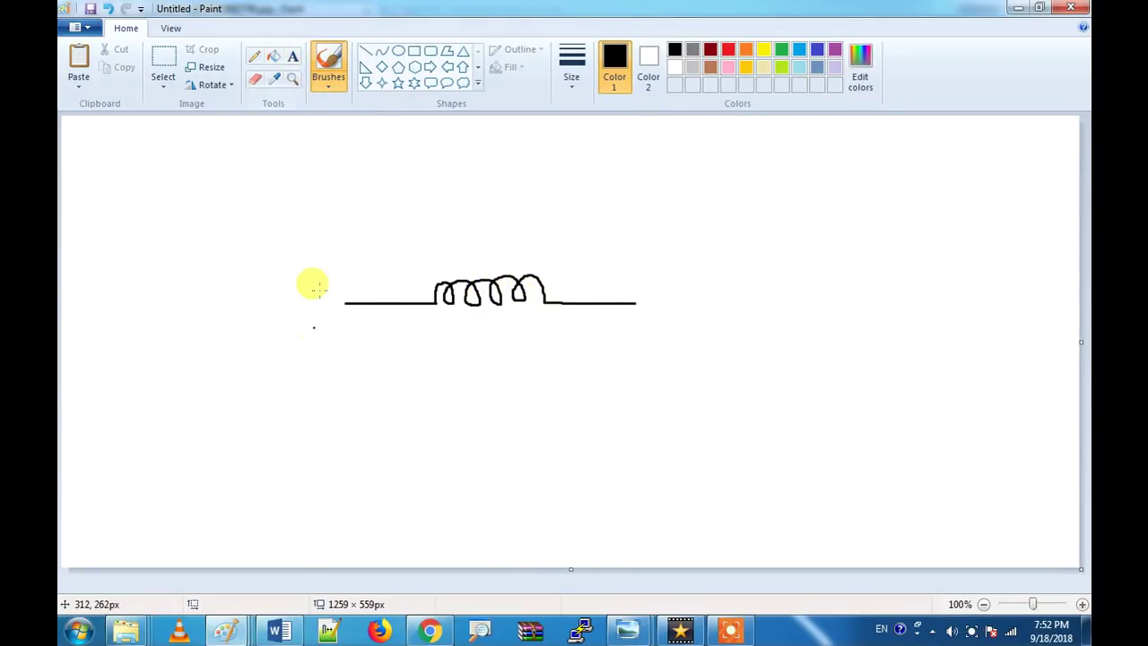
- Label the coil with R above its left lead and Y above its right end
left_click(292, 56)
left_click(330, 228)
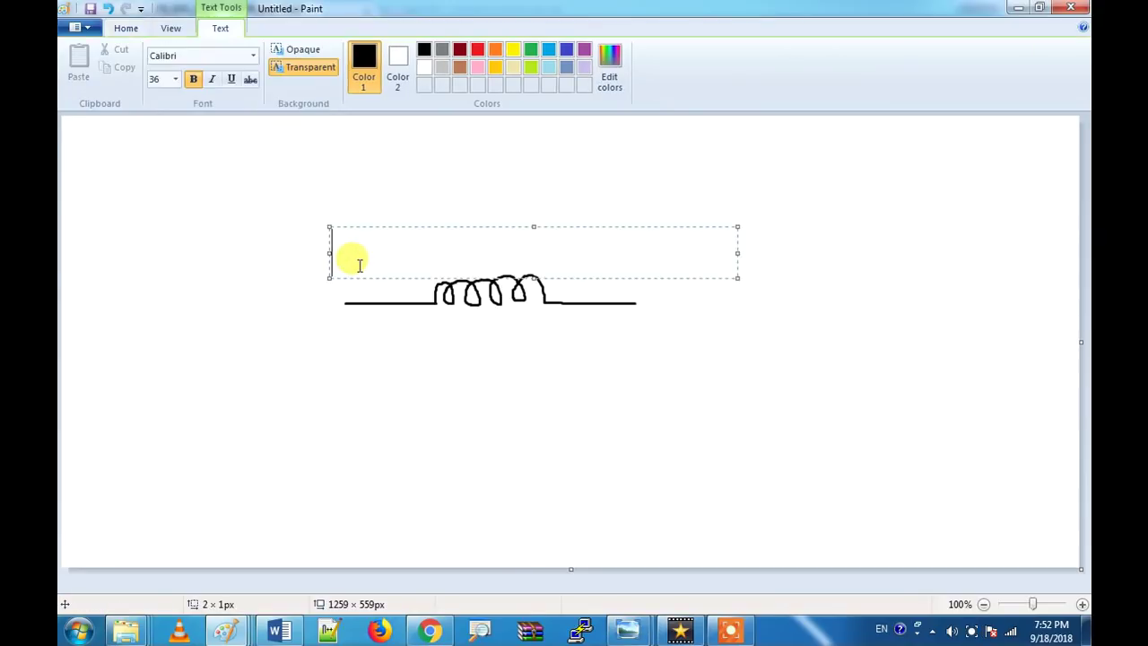
type("R")
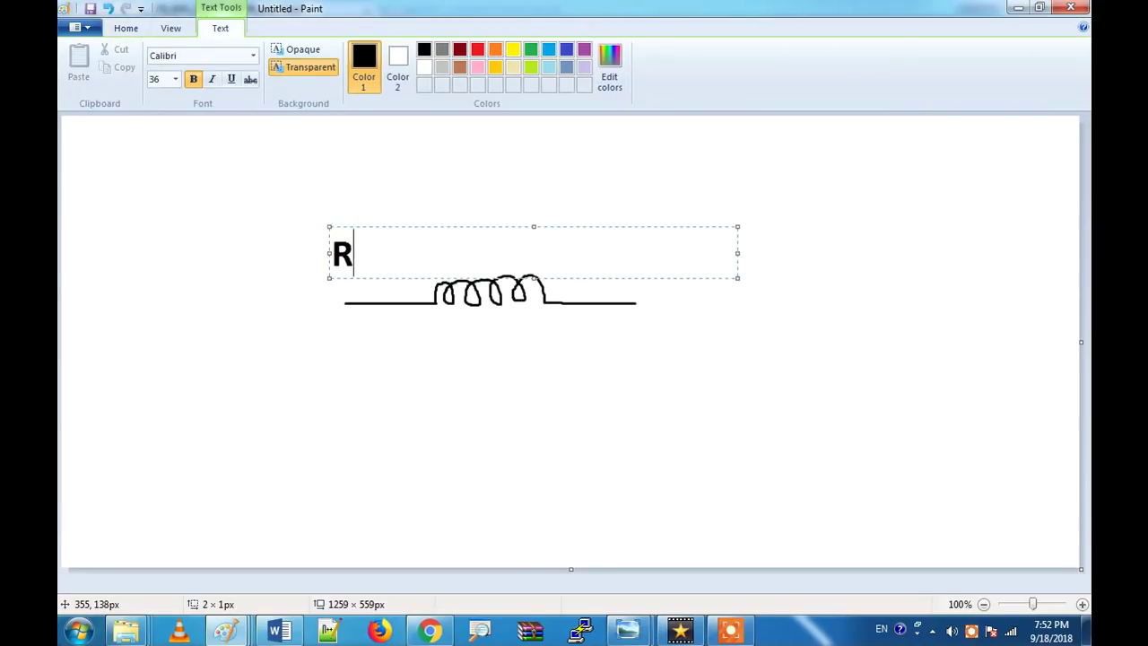
left_click(630, 280)
left_click(627, 242)
type("Y")
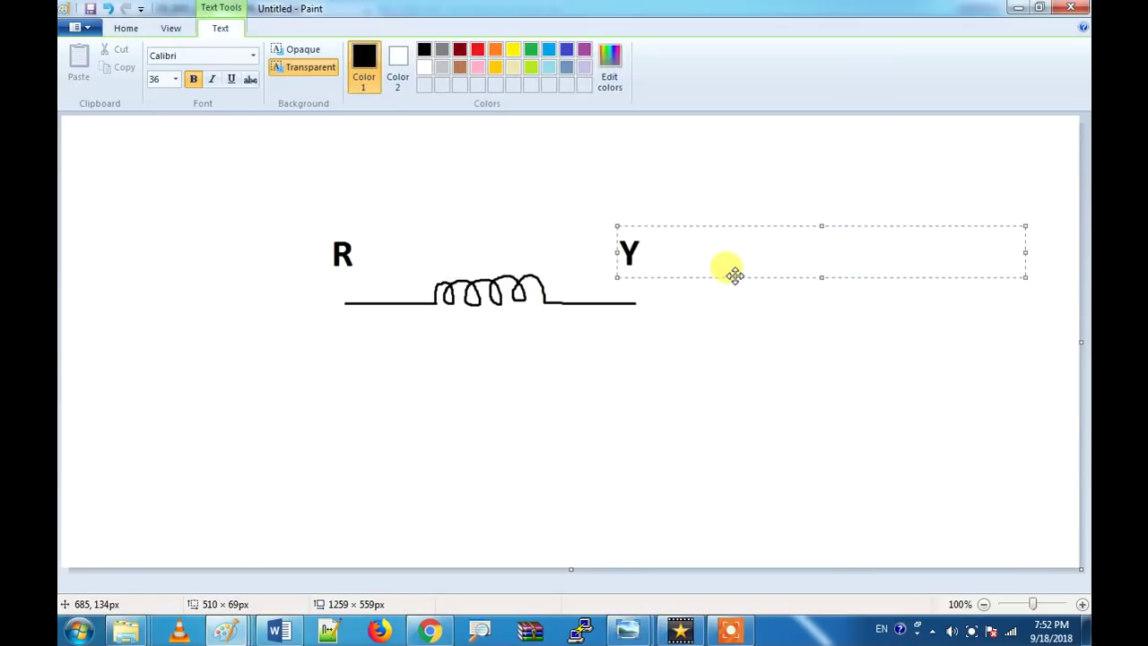
left_click(700, 367)
left_click(324, 56)
- Try loops and check marks around the coil and the R and Y labels, undoing them all
mouse_move(484, 238)
left_mouse_down()
mouse_move(439, 241)
mouse_move(412, 277)
mouse_move(469, 339)
mouse_move(536, 330)
mouse_move(571, 266)
mouse_move(522, 235)
mouse_move(461, 226)
left_mouse_up()
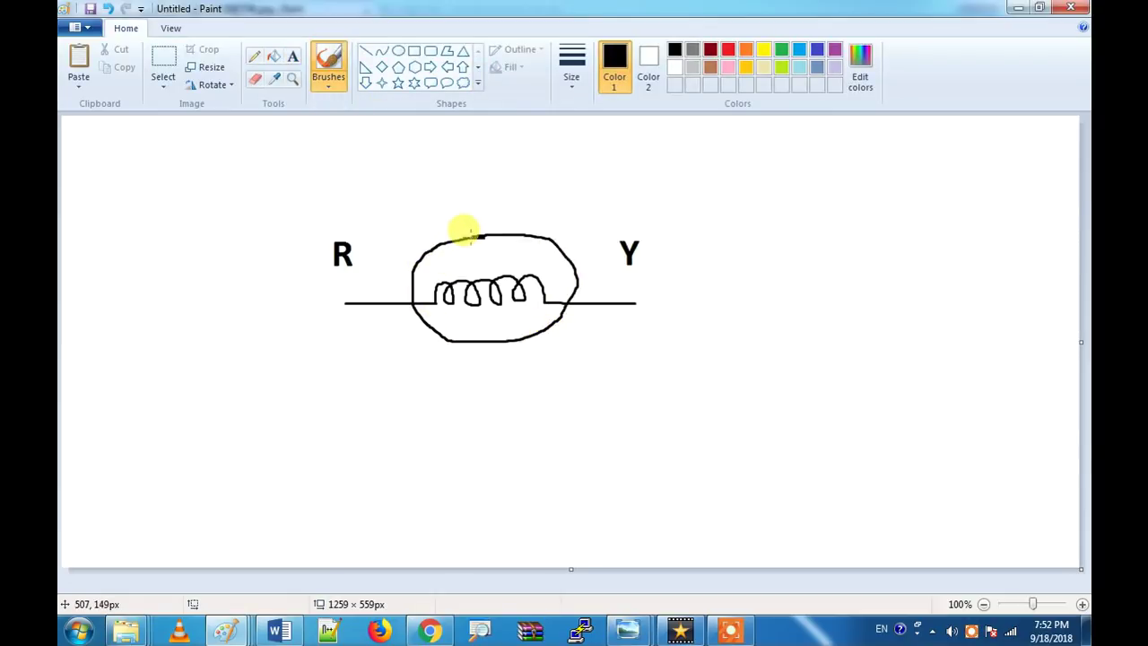
key("ctrl+z")
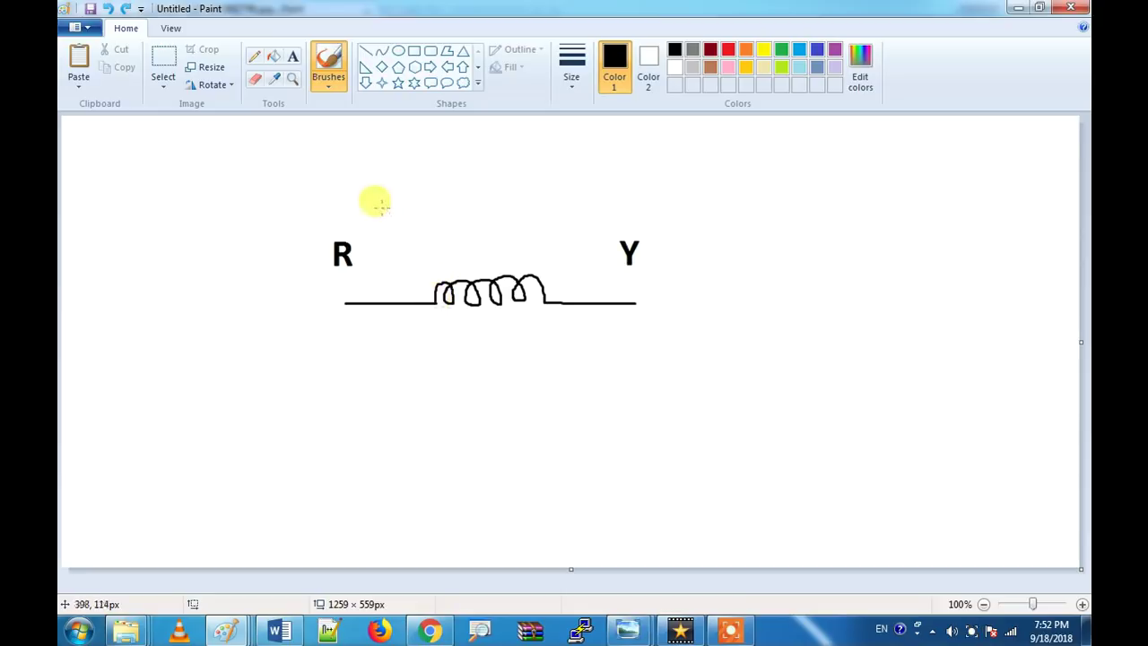
mouse_move(342, 220)
left_mouse_down()
mouse_move(321, 252)
mouse_move(353, 287)
mouse_move(371, 238)
mouse_move(331, 220)
left_mouse_up()
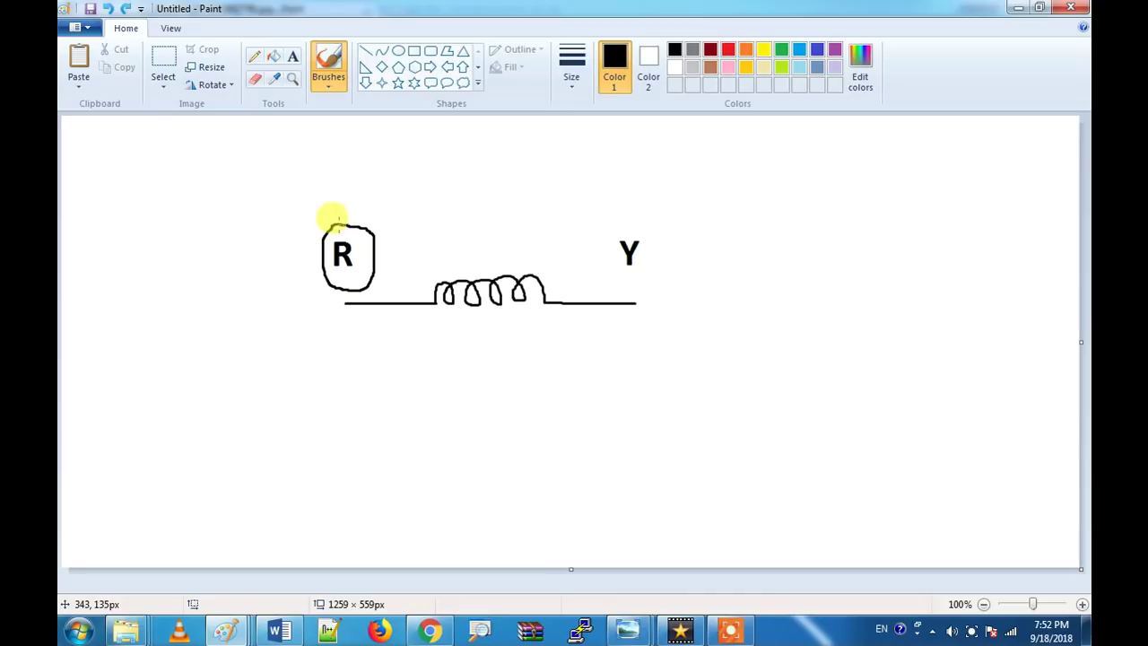
mouse_move(621, 216)
left_mouse_down()
mouse_move(619, 269)
mouse_move(666, 260)
mouse_move(618, 212)
left_mouse_up()
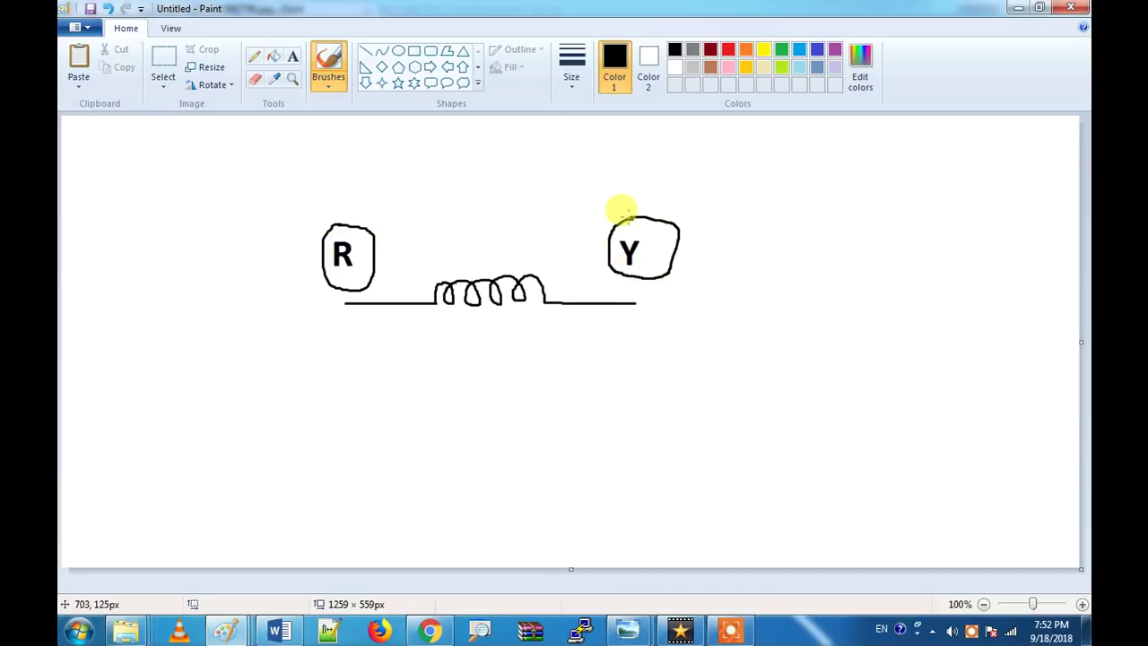
key("ctrl+z")
key("ctrl+z")
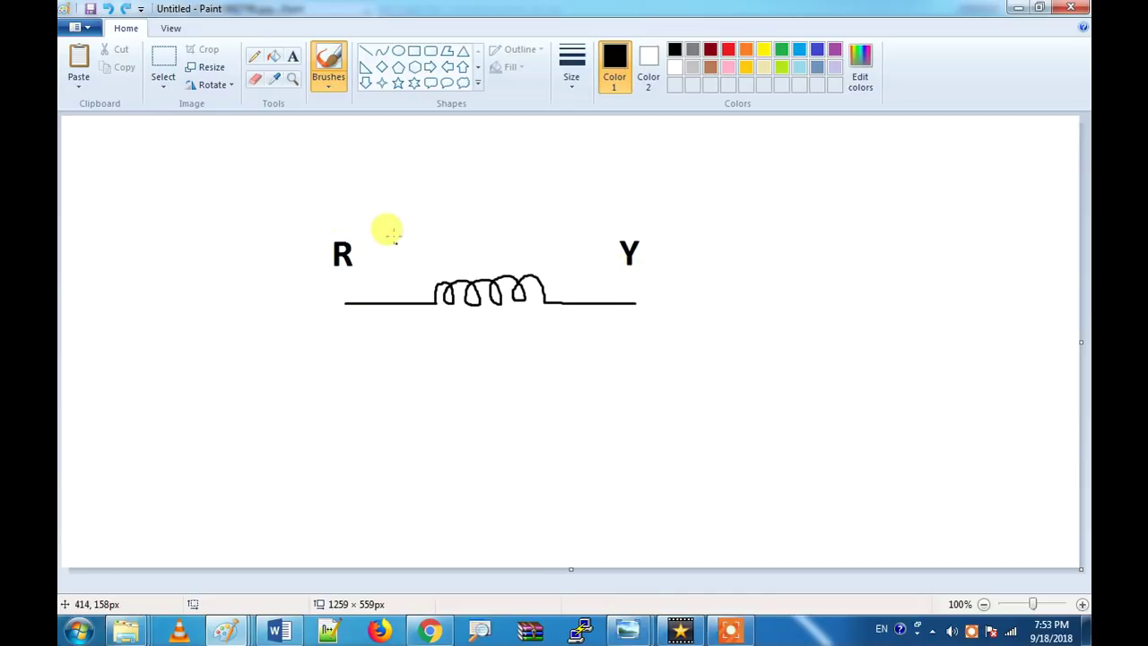
left_click_drag(351, 224, 415, 209)
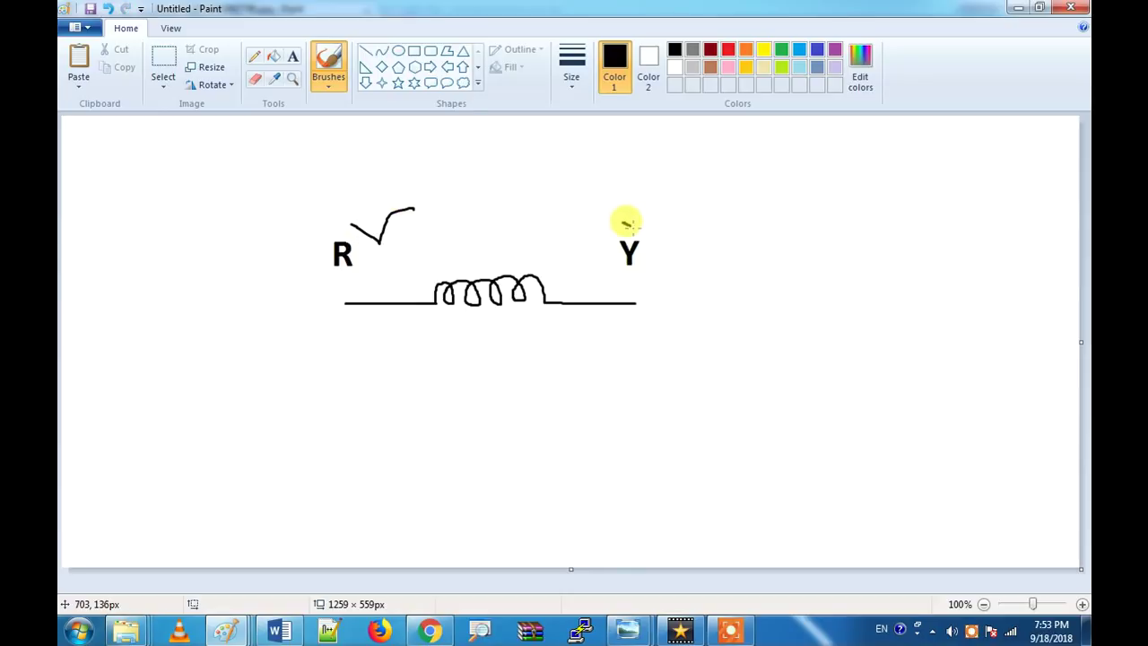
left_click_drag(622, 223, 664, 191)
key("ctrl+z")
key("ctrl+z")
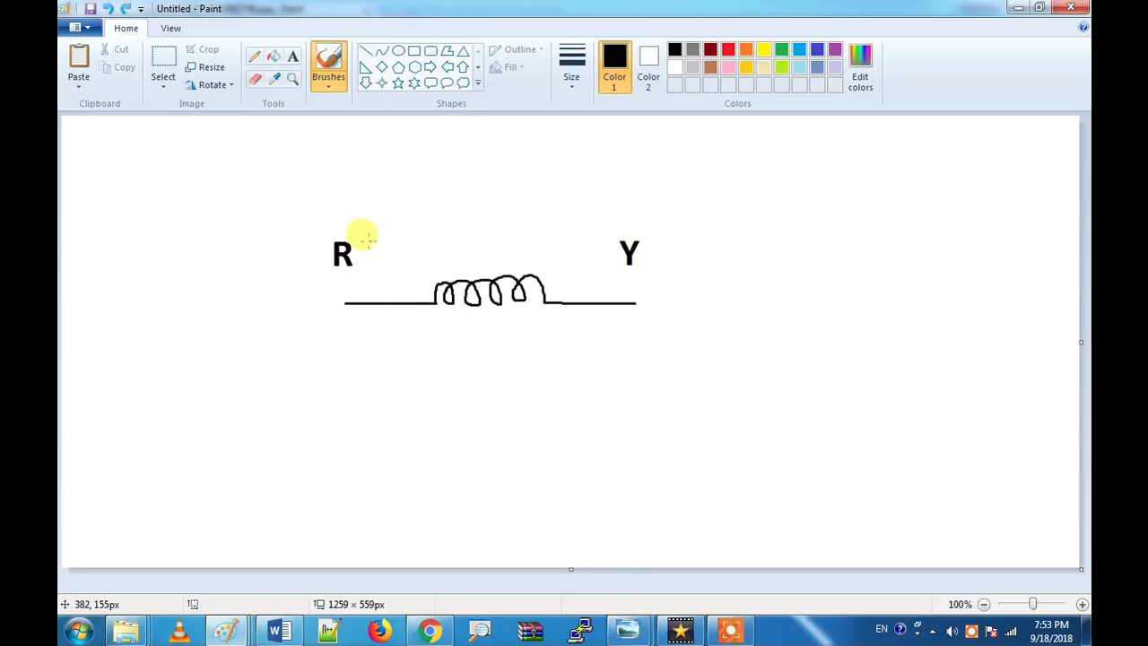
- Draw a loop around the R label and an R-shaped stroke to the right of Y
mouse_move(330, 212)
left_mouse_down()
mouse_move(363, 255)
mouse_move(344, 213)
left_mouse_up()
mouse_move(659, 249)
left_mouse_down()
mouse_move(671, 298)
mouse_move(650, 250)
mouse_move(689, 273)
left_mouse_up()
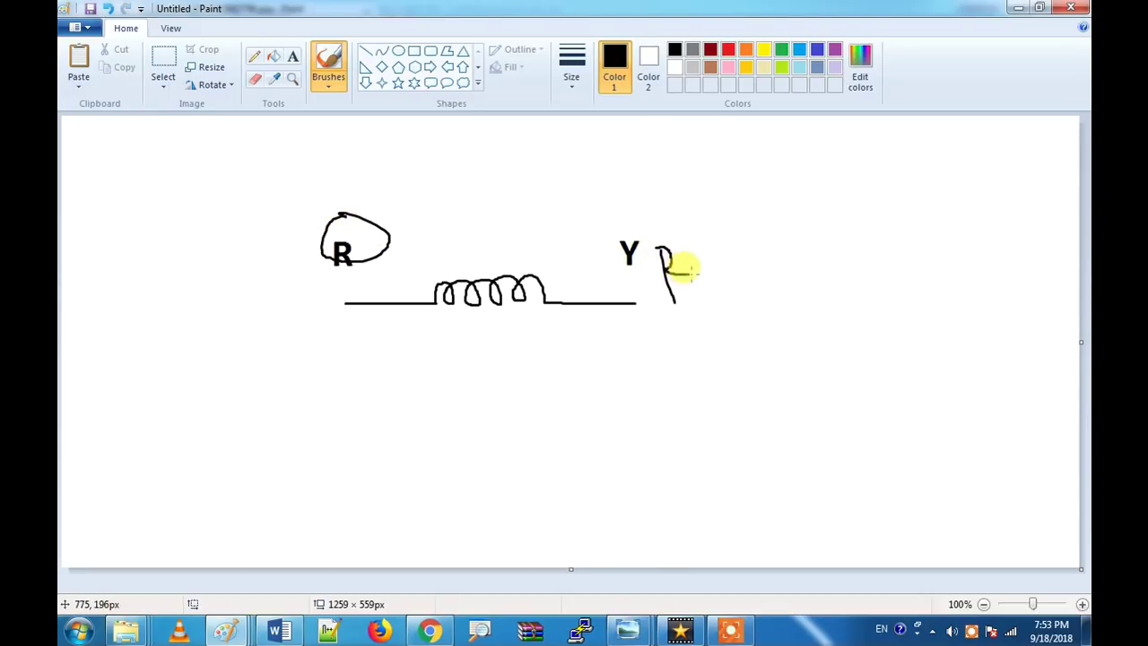
mouse_move(659, 229)
left_mouse_down()
mouse_move(642, 261)
mouse_move(683, 310)
mouse_move(638, 231)
left_mouse_up()
mouse_move(498, 240)
left_mouse_down()
mouse_move(455, 267)
mouse_move(502, 255)
mouse_move(443, 258)
mouse_move(455, 332)
mouse_move(532, 321)
mouse_move(525, 283)
mouse_move(502, 263)
left_mouse_up()
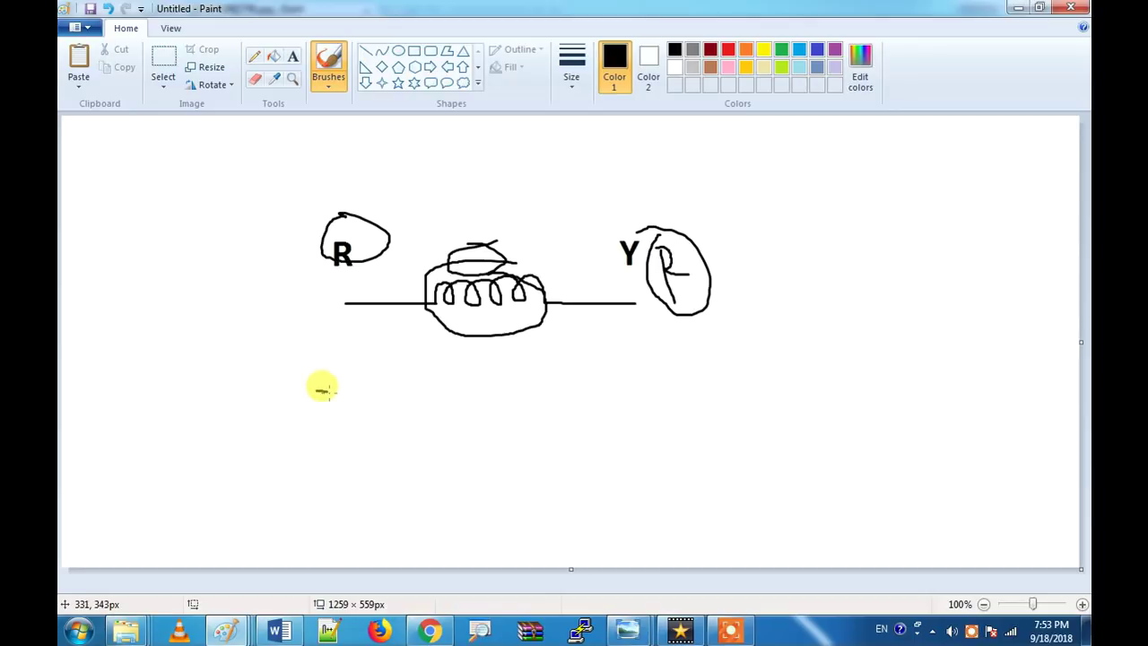
key("ctrl+z")
key("ctrl+z")
key("ctrl+z")
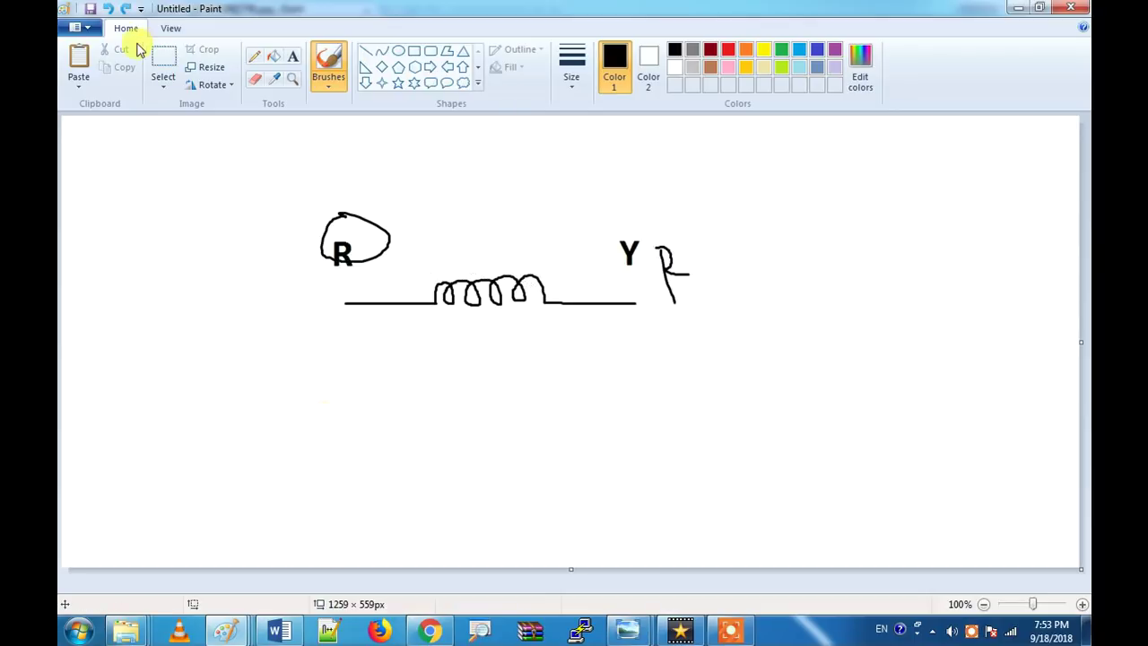
left_click(166, 56)
- Copy the coil and paste two copies stacked below the original
left_click_drag(381, 270, 579, 339)
key("ctrl+c")
key("ctrl+v")
left_click_drag(134, 140, 449, 375)
key("ctrl+v")
left_click_drag(90, 158, 428, 451)
left_click(763, 351)
- Hand-draw a Y left of the middle coil and a b left of the bottom coil
left_click(328, 59)
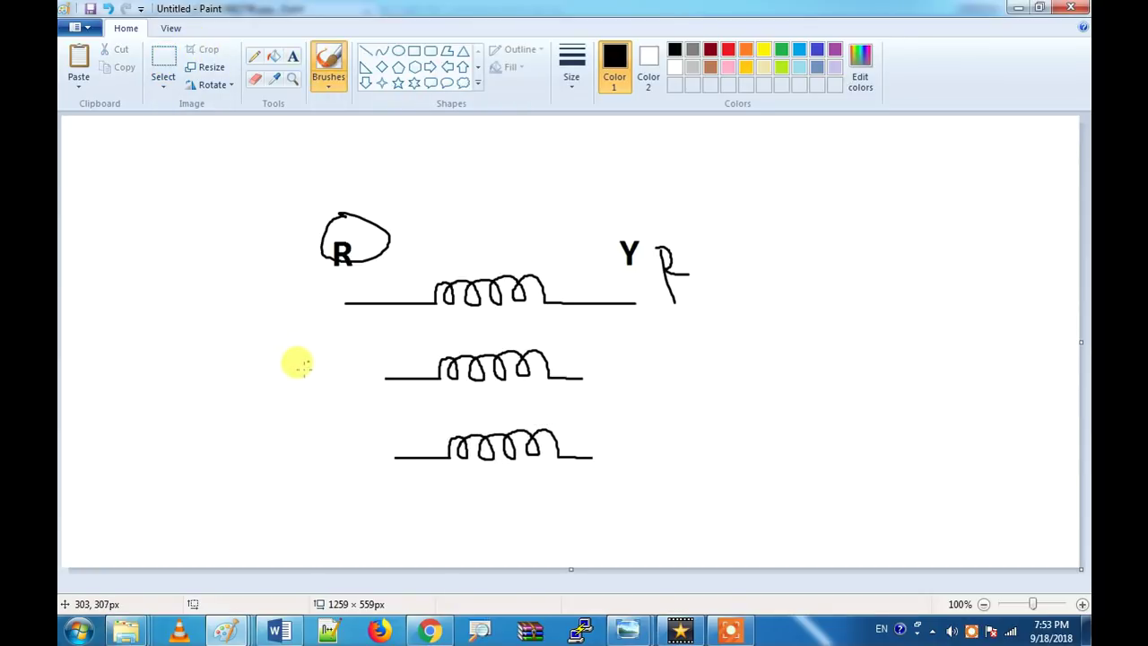
left_click_drag(303, 362, 355, 387)
left_click_drag(364, 361, 348, 411)
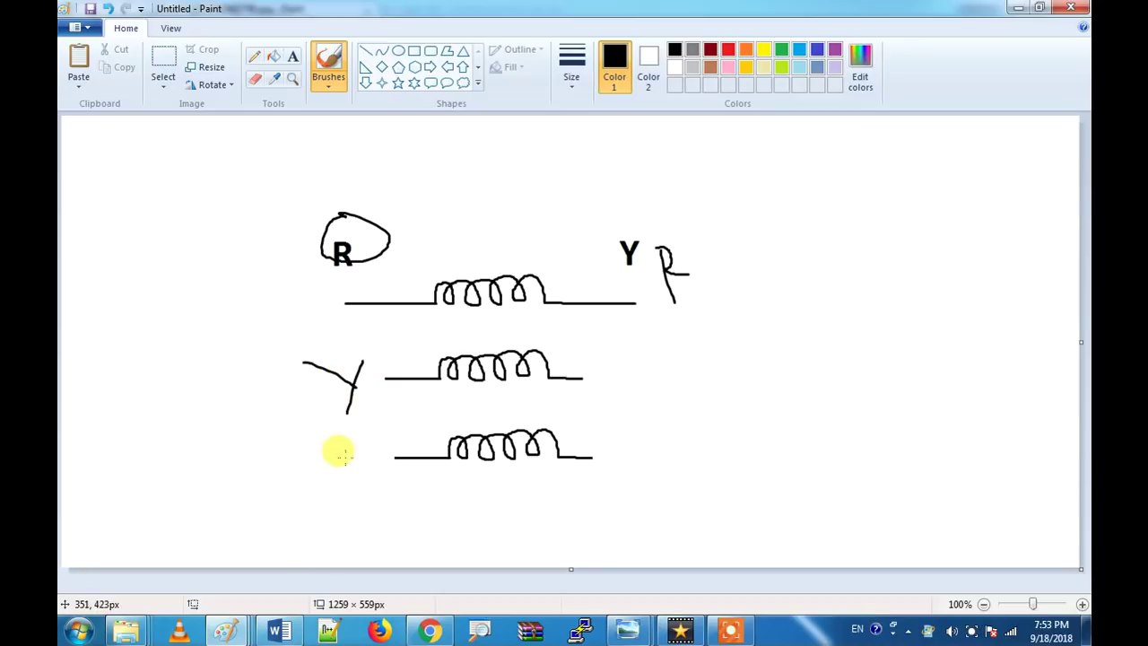
left_click_drag(329, 459, 334, 483)
left_click_drag(339, 438, 348, 482)
- Sketch ellipses and an R around the lower coils, undo them, and loop both lower coils
mouse_move(419, 337)
left_mouse_down()
mouse_move(430, 406)
mouse_move(546, 371)
mouse_move(424, 334)
left_mouse_up()
mouse_move(538, 430)
left_mouse_down()
mouse_move(543, 410)
mouse_move(423, 454)
mouse_move(574, 454)
mouse_move(531, 429)
left_mouse_up()
mouse_move(610, 351)
left_mouse_down()
mouse_move(611, 375)
mouse_move(651, 374)
left_mouse_up()
mouse_move(322, 358)
left_mouse_down()
mouse_move(305, 333)
mouse_move(366, 350)
left_mouse_up()
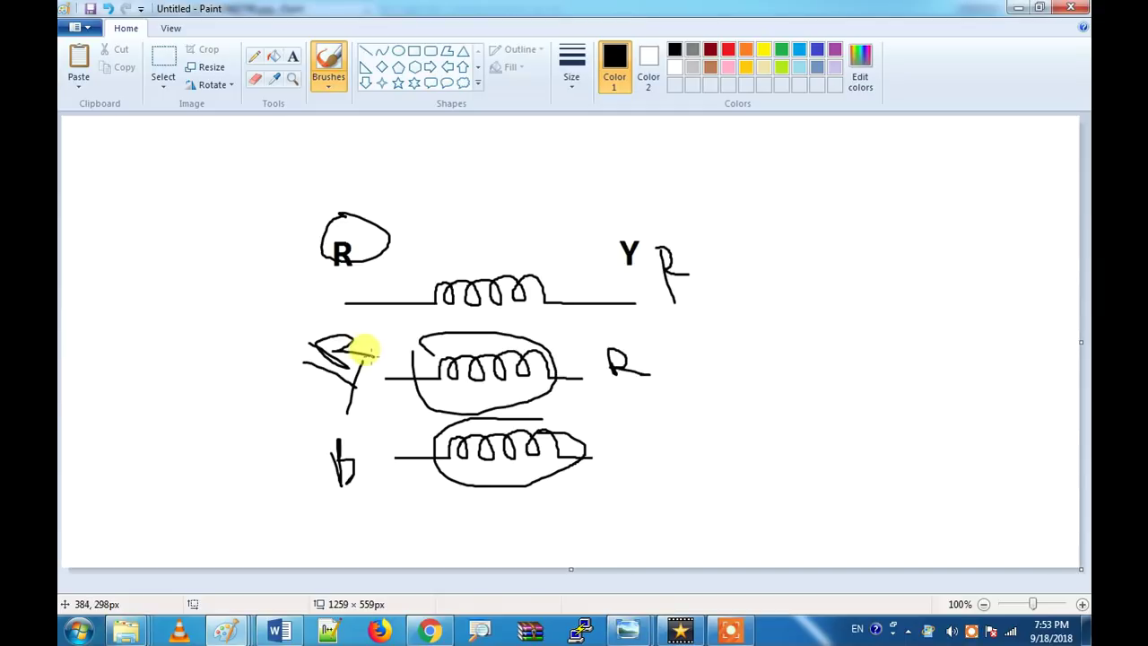
key("ctrl+z")
key("ctrl+z")
key("ctrl+z")
key("ctrl+z")
key("ctrl+z")
key("ctrl+z")
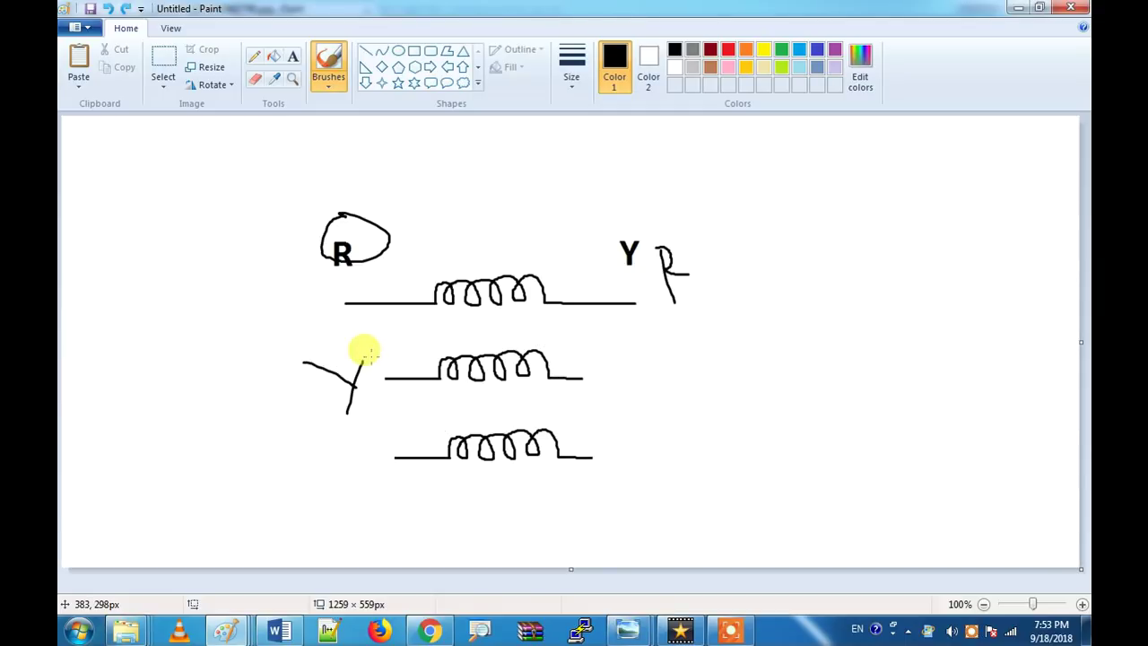
mouse_move(542, 331)
left_mouse_down()
mouse_move(475, 325)
mouse_move(411, 363)
mouse_move(421, 465)
mouse_move(458, 489)
mouse_move(550, 467)
mouse_move(575, 434)
mouse_move(565, 349)
mouse_move(551, 330)
mouse_move(502, 322)
left_mouse_up()
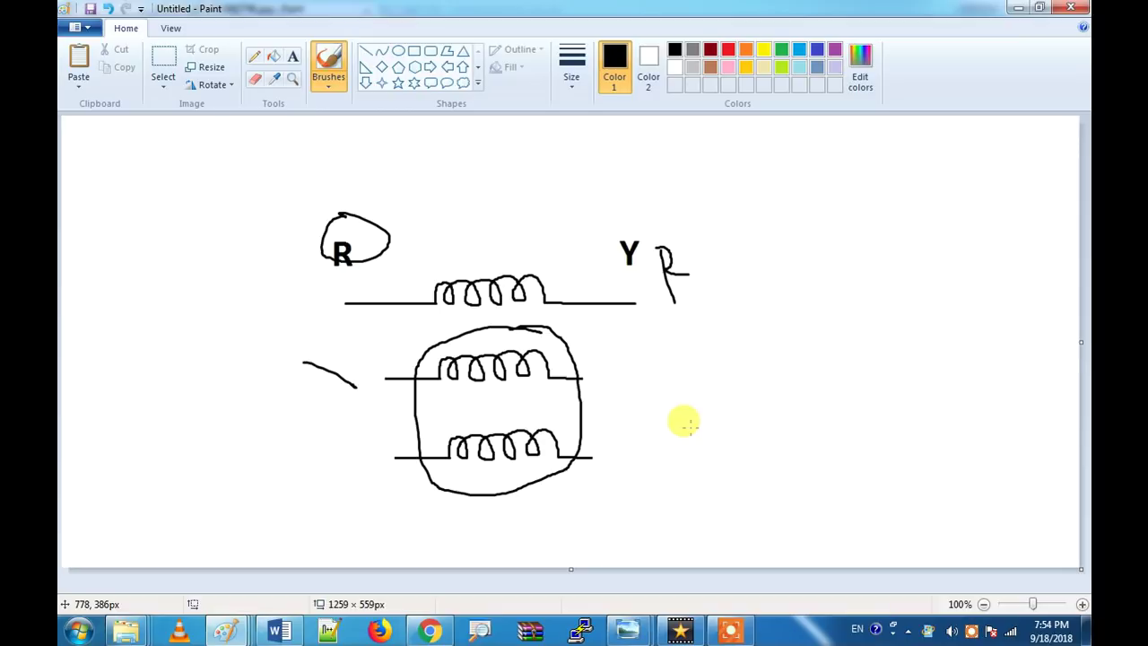
- Draw a V-shaped hooked stroke to the right of the bottom coil
mouse_move(597, 413)
left_mouse_down()
mouse_move(617, 452)
mouse_move(666, 418)
left_mouse_up()
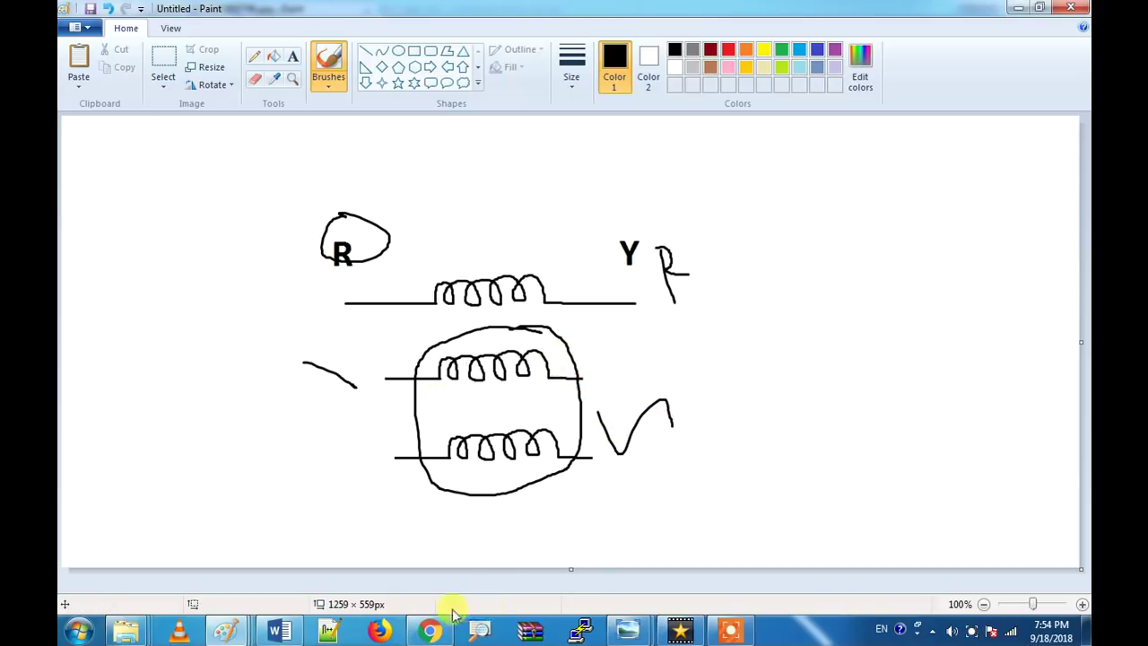
- Switch back to the FB_IMG_1534052667796.jpg Paint window from the taskbar
left_click(431, 631)
left_click(430, 630)
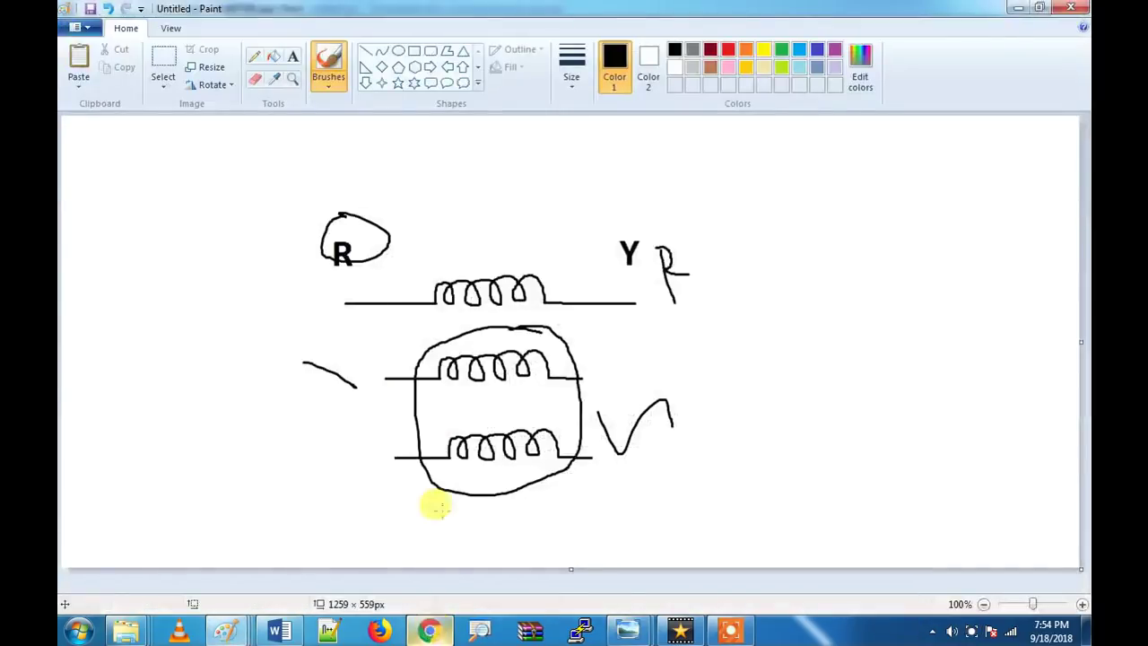
mouse_move(231, 631)
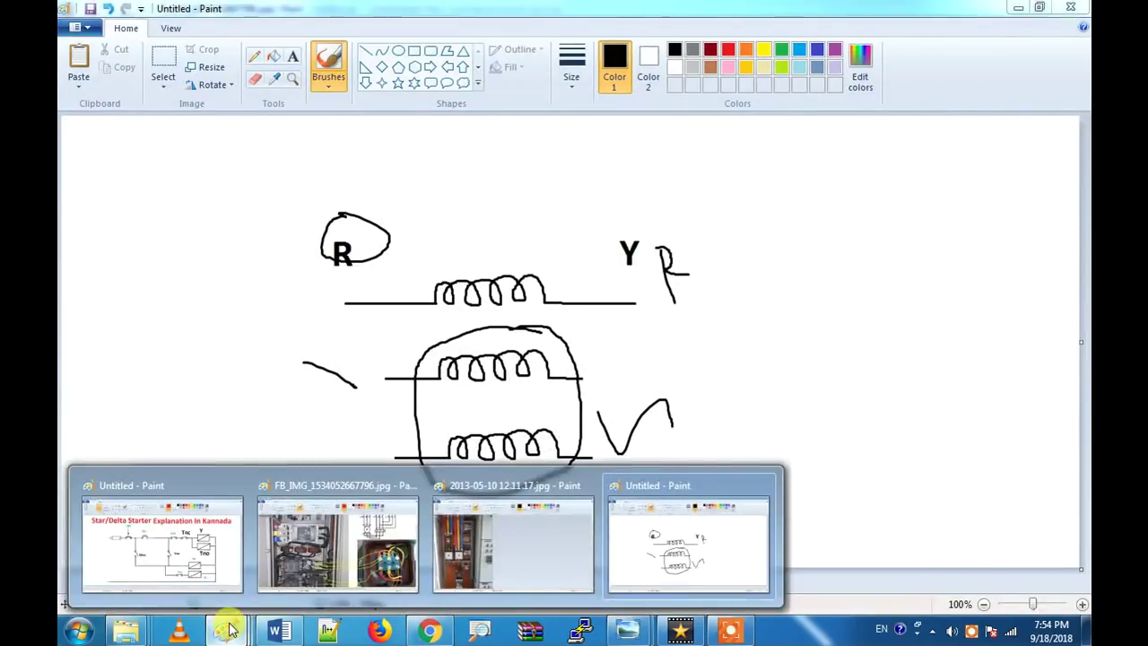
left_click(461, 558)
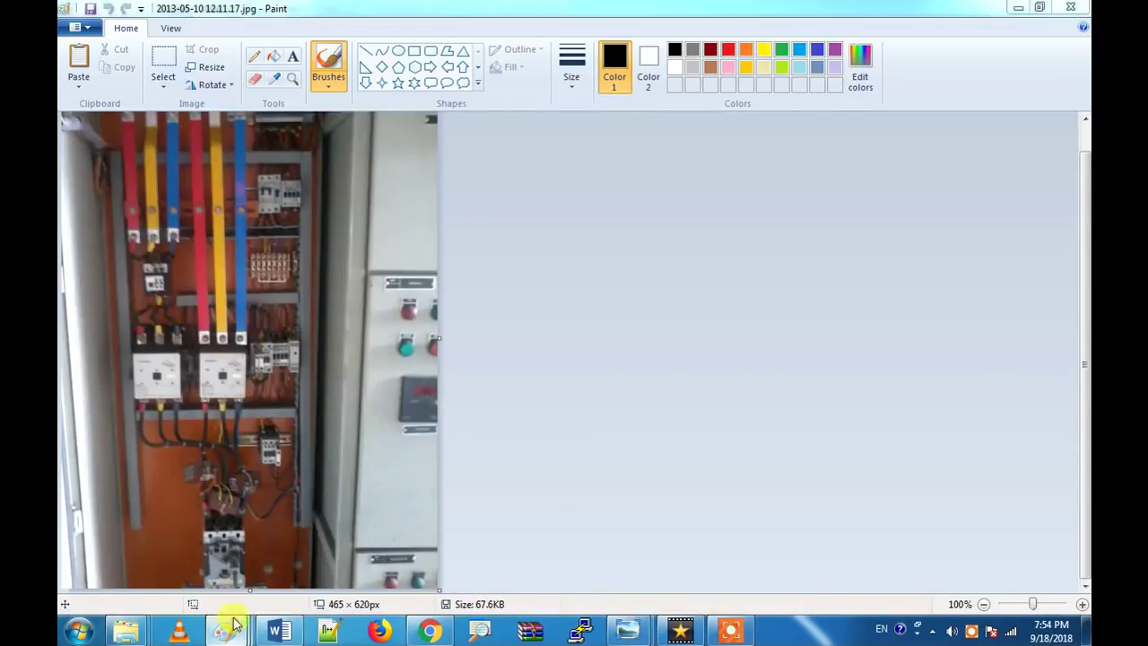
mouse_move(224, 617)
left_click(335, 538)
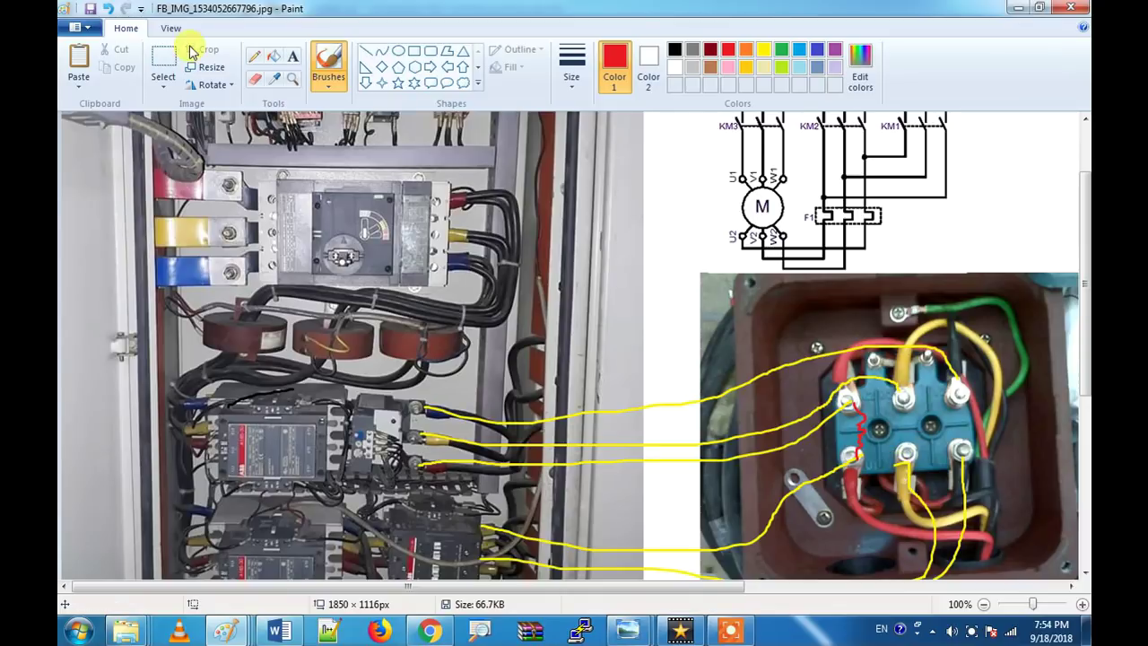
- Undo four times to remove the yellow lines and red zigzag, then redo once
left_click(108, 8)
left_click(108, 8)
left_click(108, 8)
left_click(108, 8)
left_click(108, 8)
left_click(107, 8)
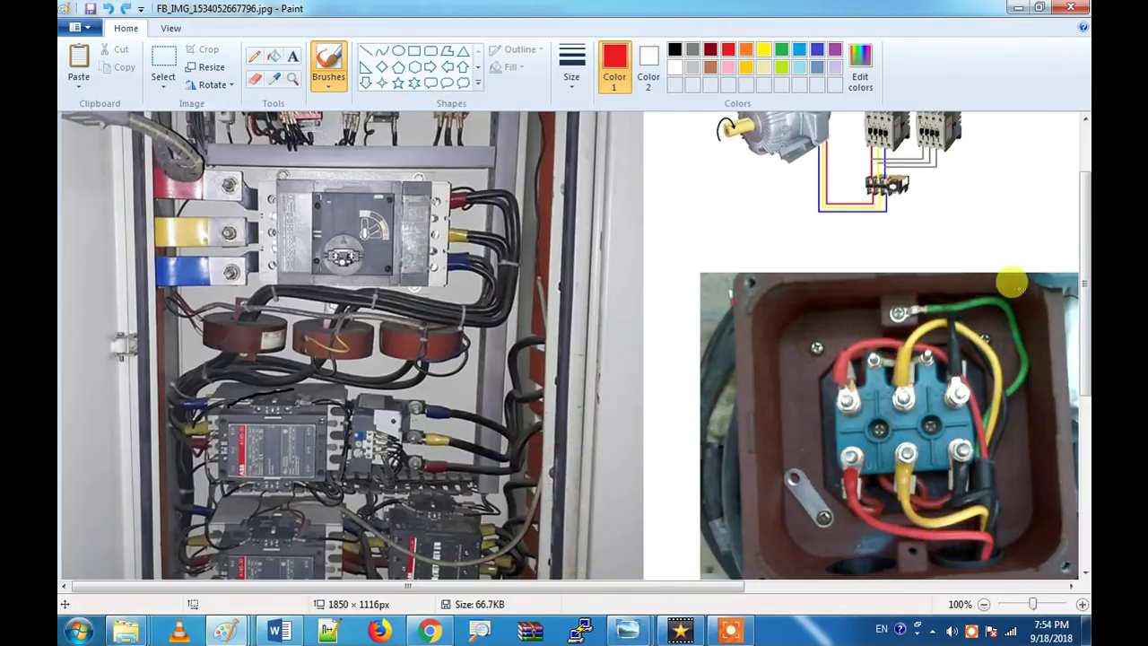
left_click(125, 8)
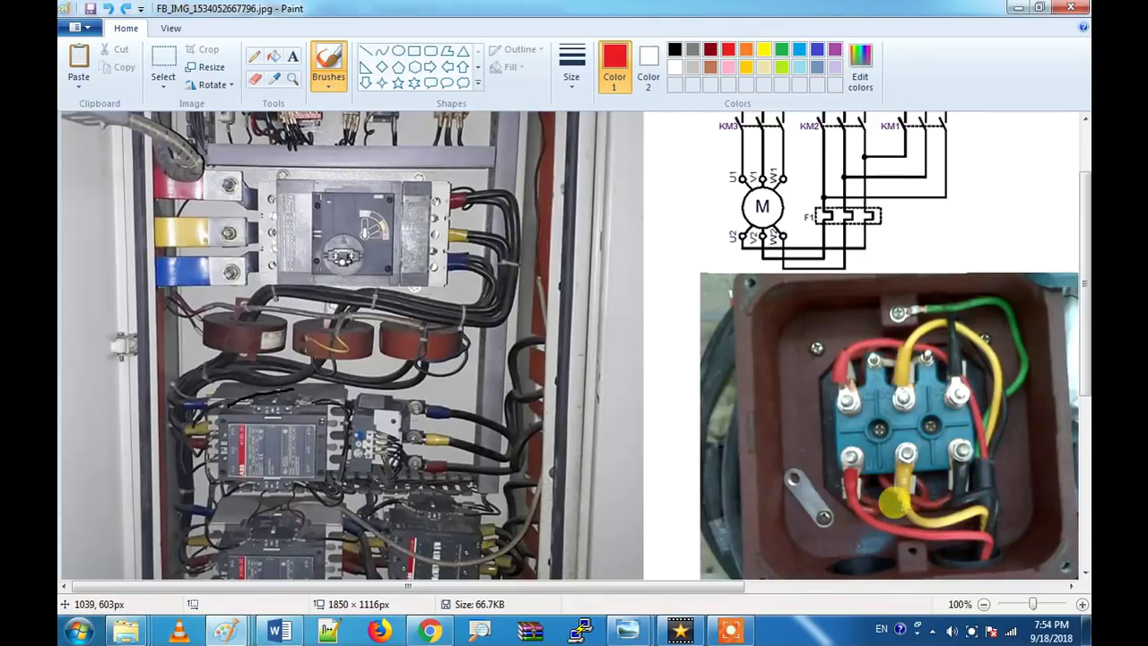